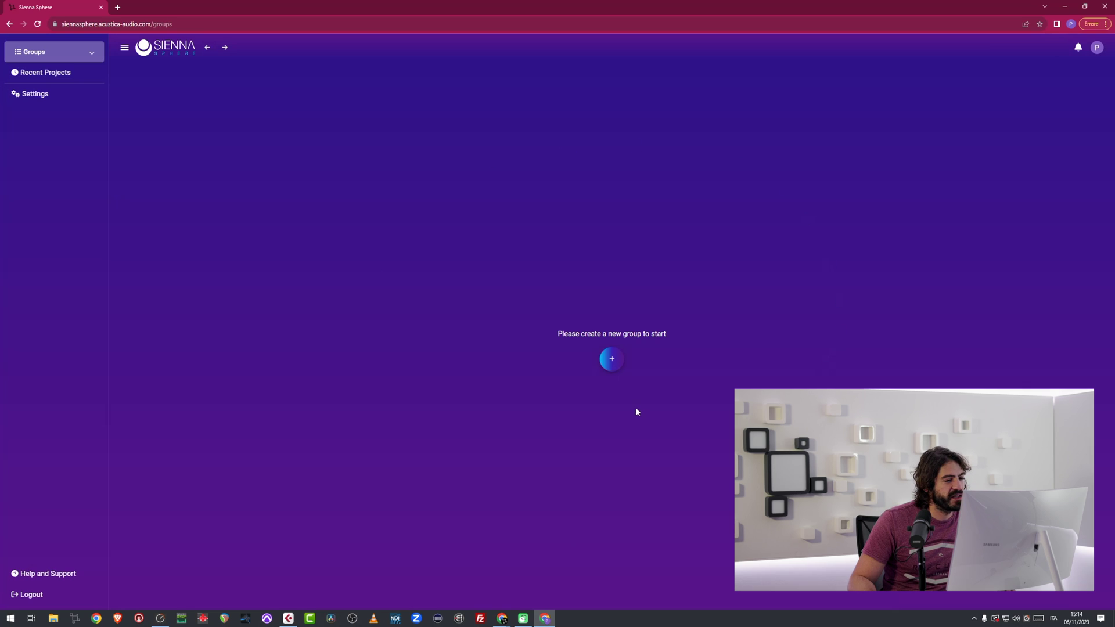
Create a new group named 'Test Group'.
left_click(611, 359)
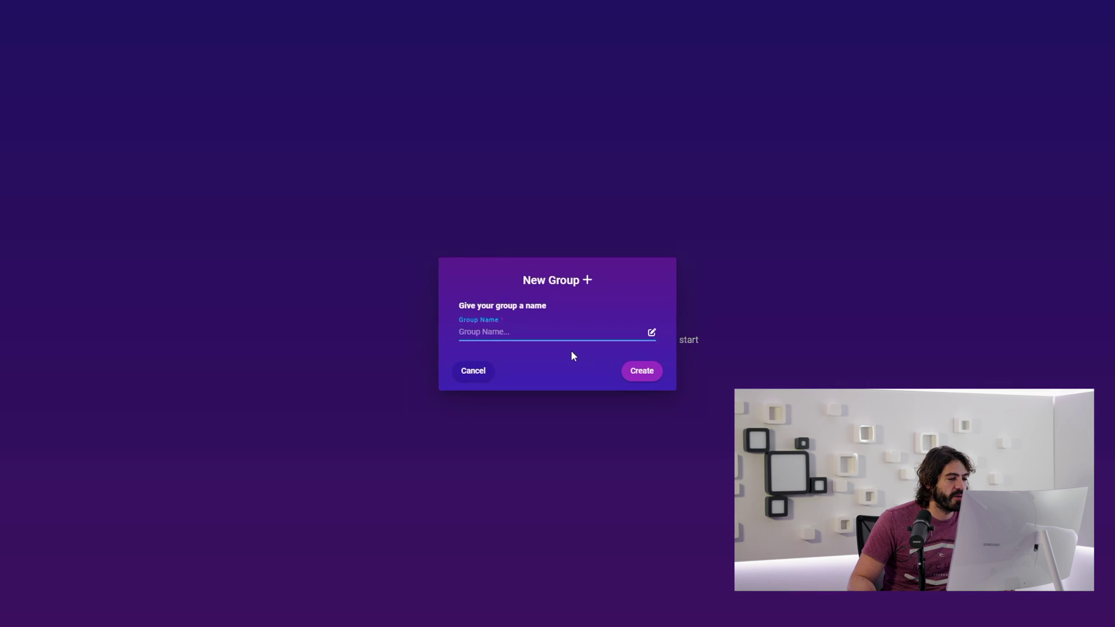
type("Test")
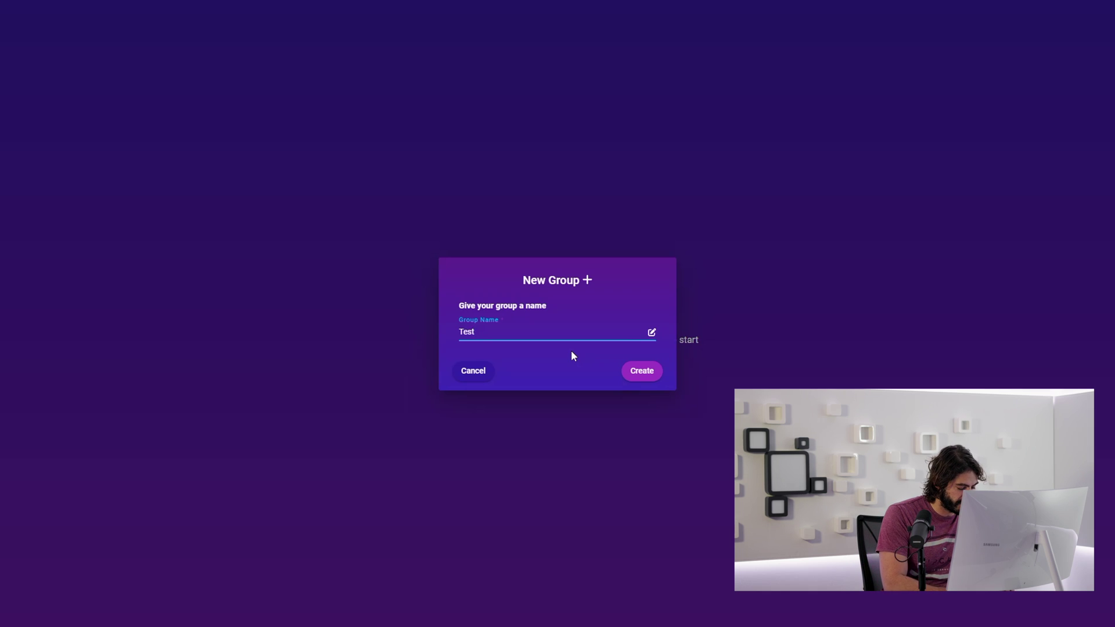
type(" Group")
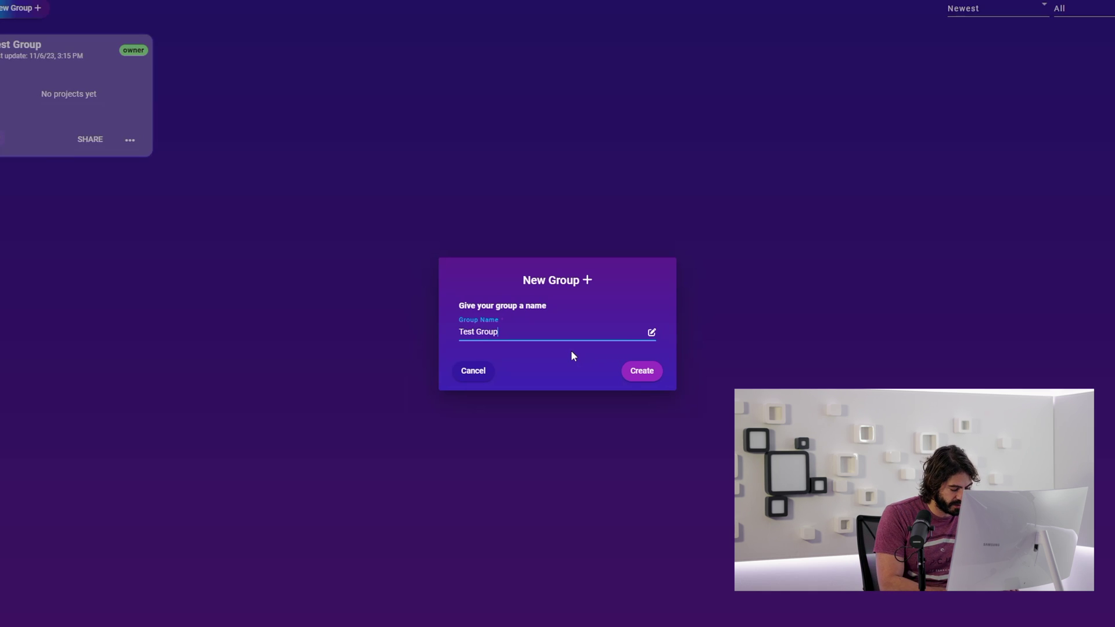
key("Return")
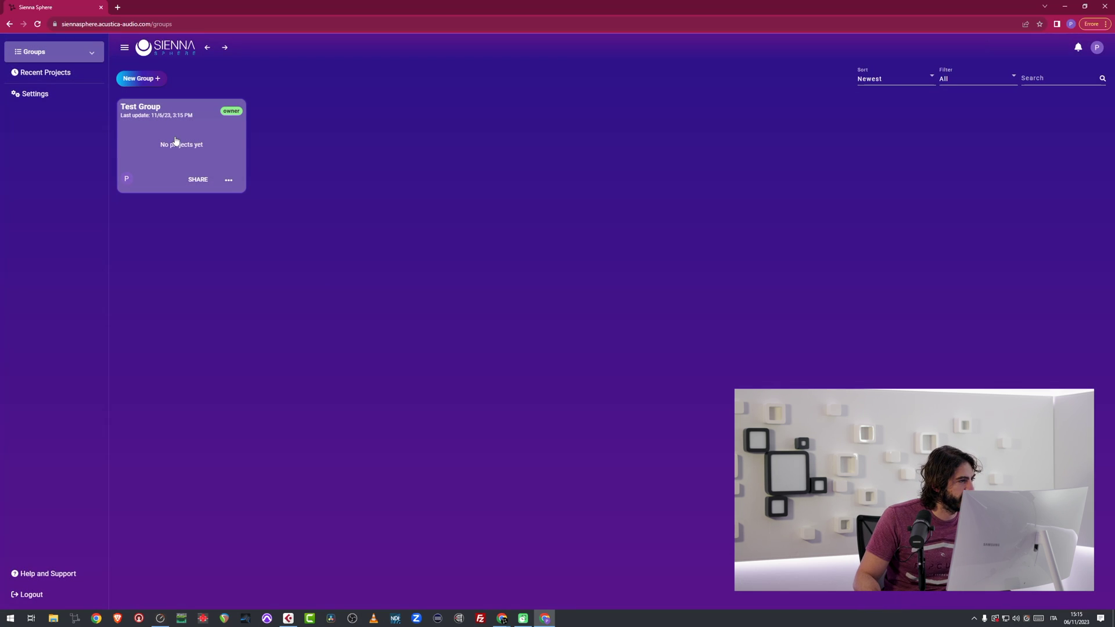
In Test Group, start a new project named 'Test Project' and advance to the audio step.
left_click(175, 140)
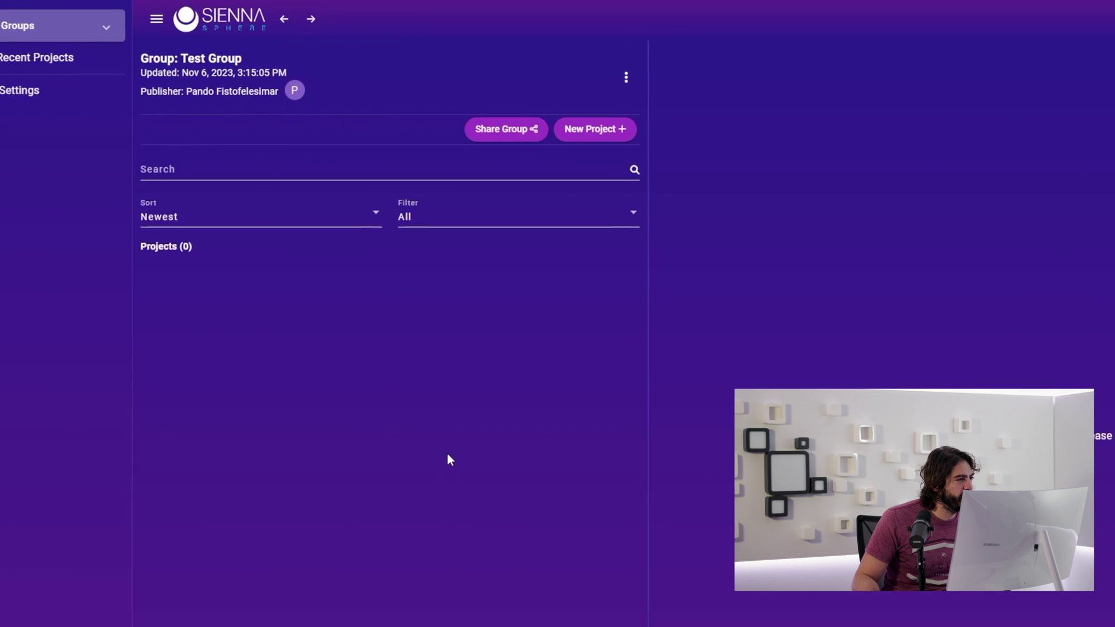
left_click(575, 128)
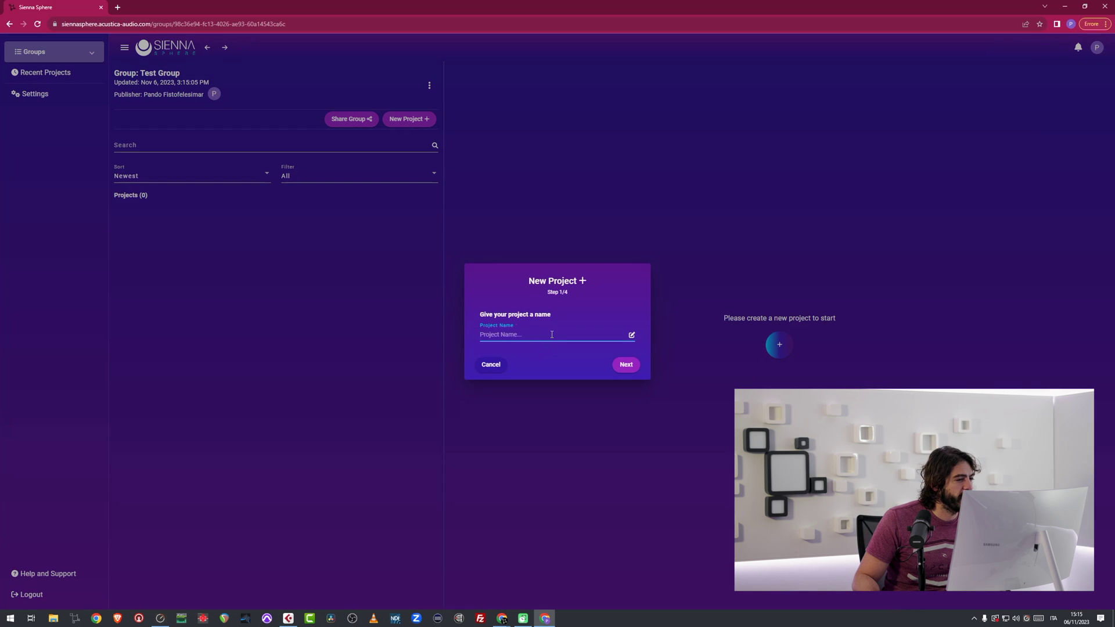
type("Test")
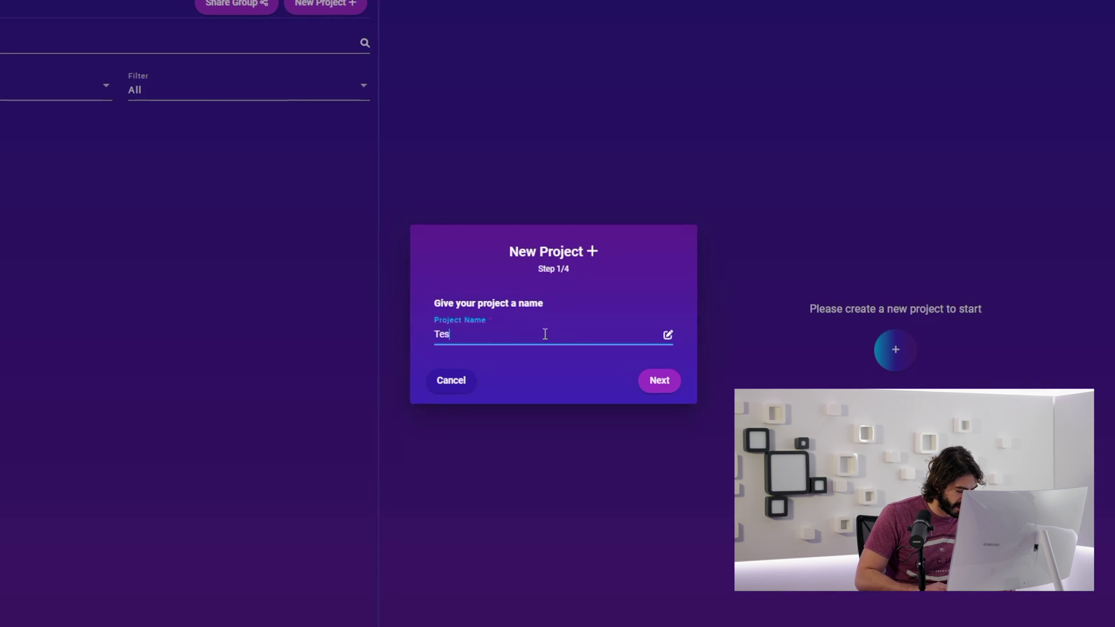
type(" Project")
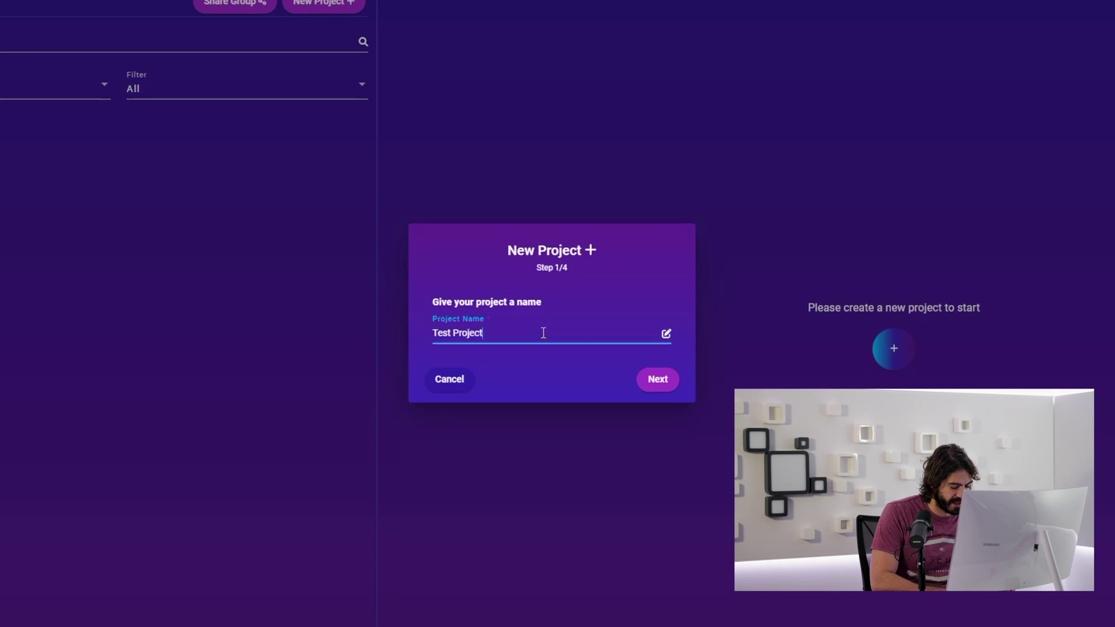
left_click(668, 380)
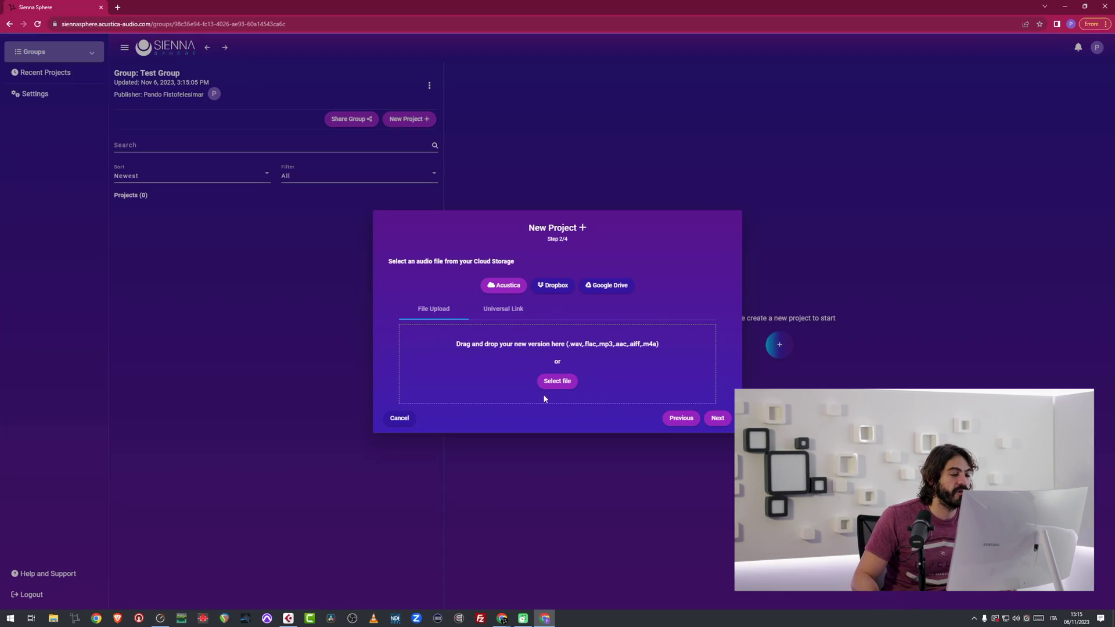
Upload file_example_MP3_5MG.mp3 as the first version and finish creating Test Project.
left_click(555, 386)
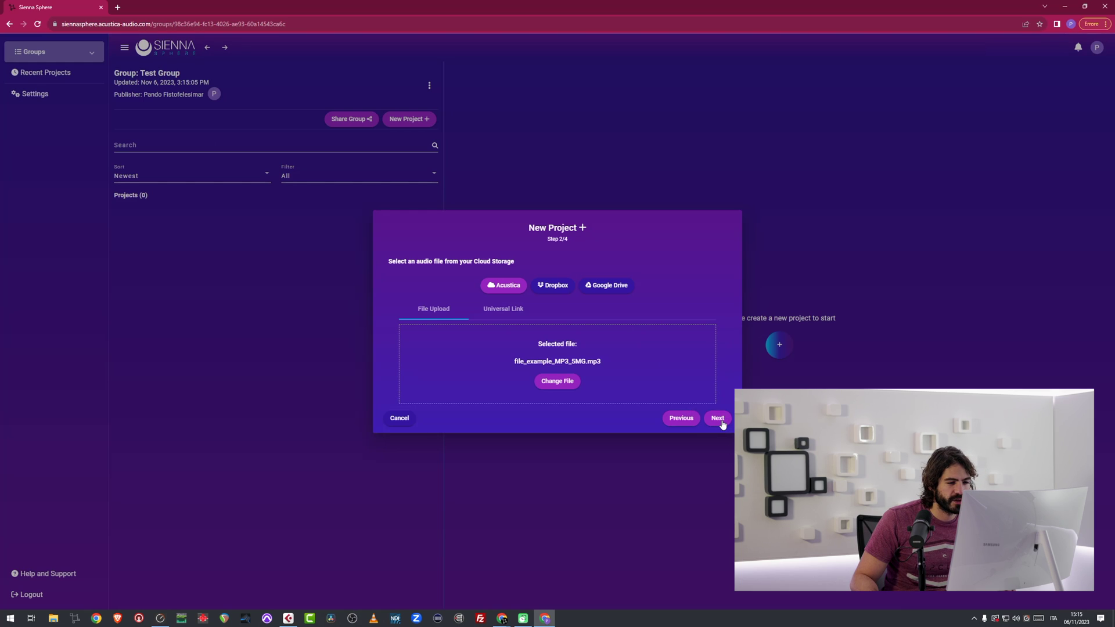
left_click(718, 419)
left_click(638, 366)
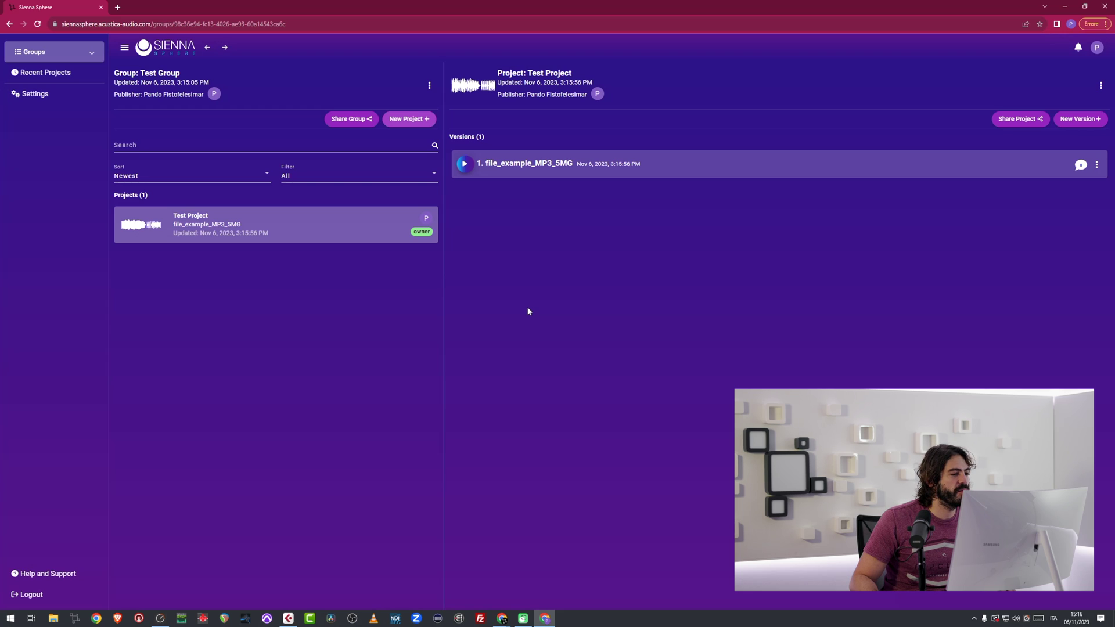
Open the project's first version and play it from about 0:05.
left_click(571, 166)
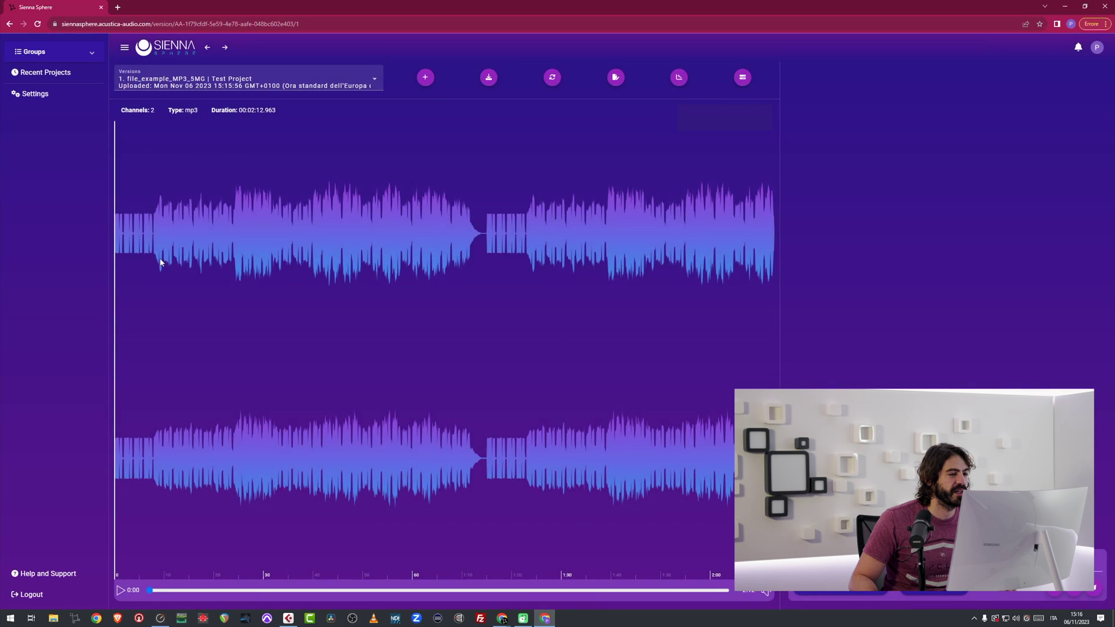
left_click(144, 262)
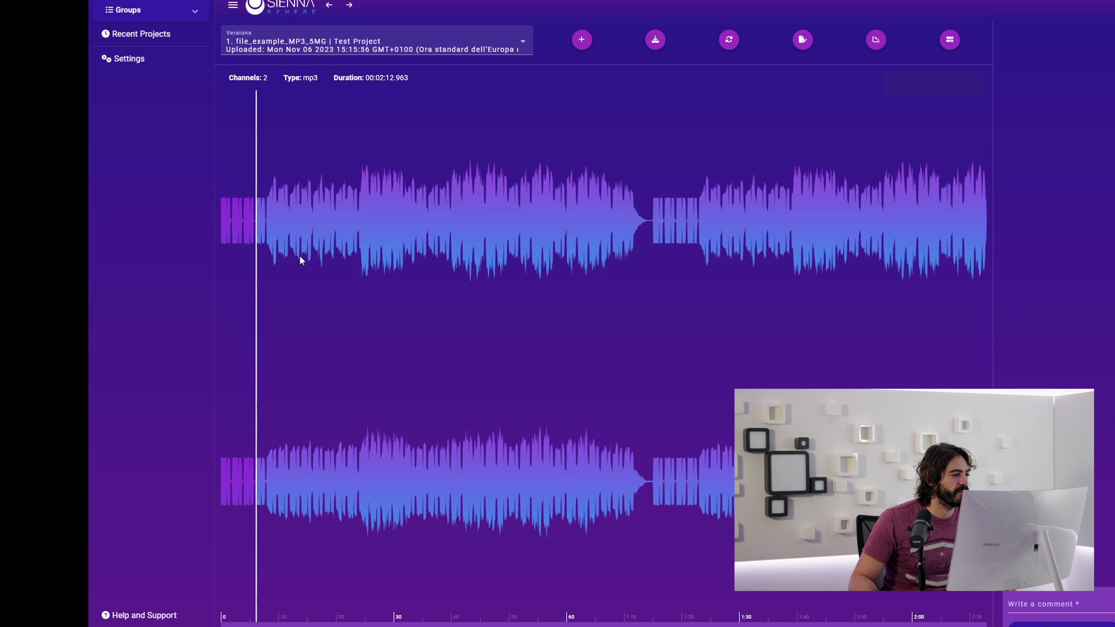
key("space")
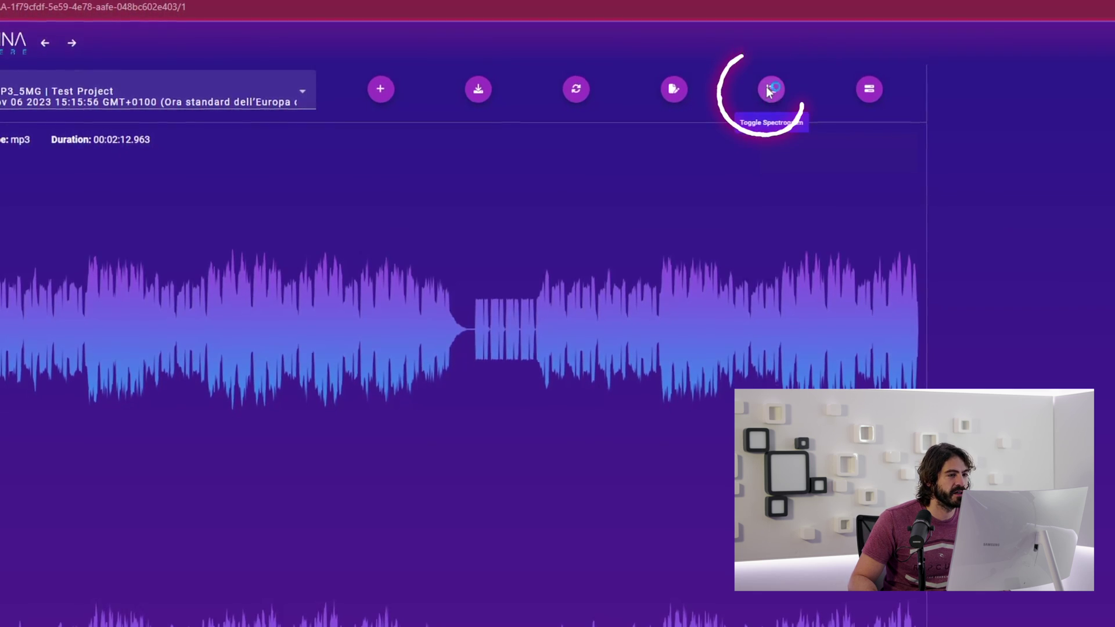
Show the spectrogram and the level meter, then resume playback from around 0:08.
left_click(770, 92)
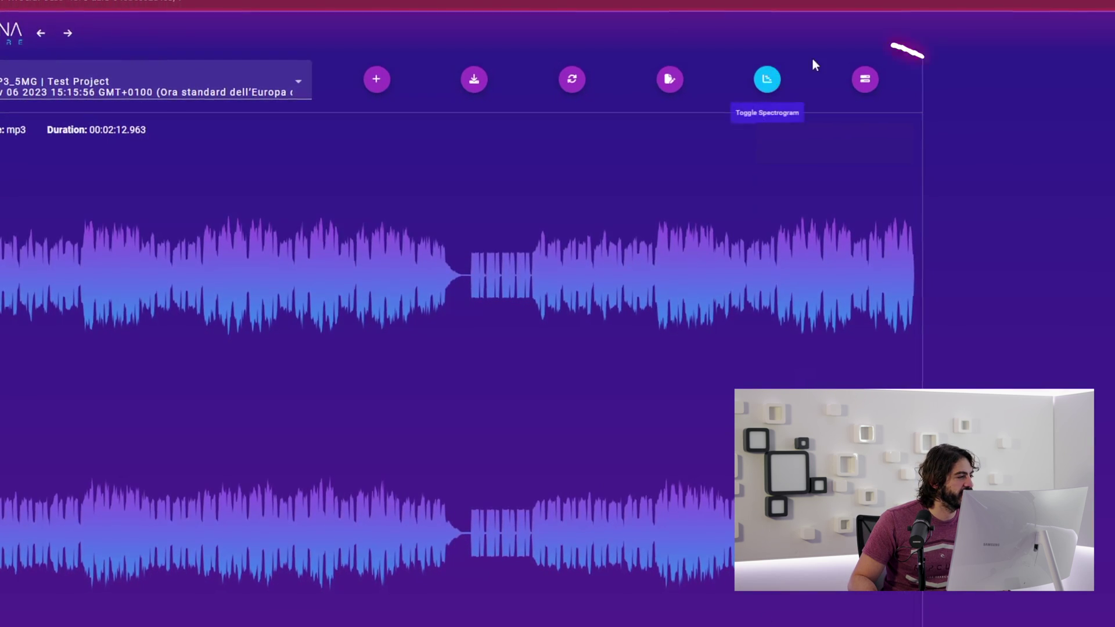
left_click(865, 79)
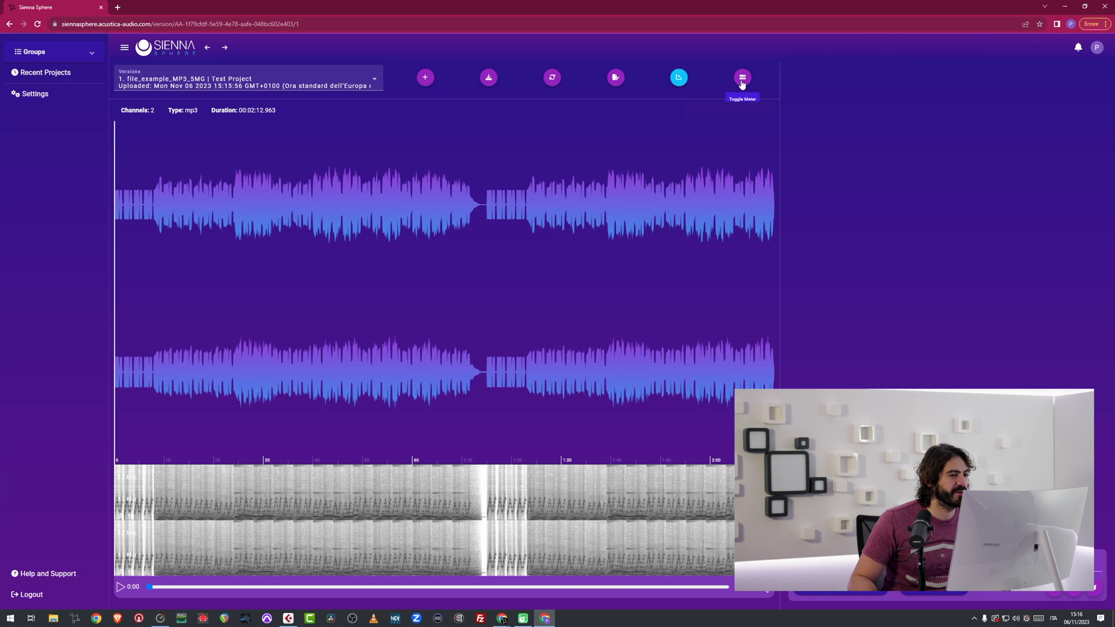
left_click(742, 81)
left_click(152, 286)
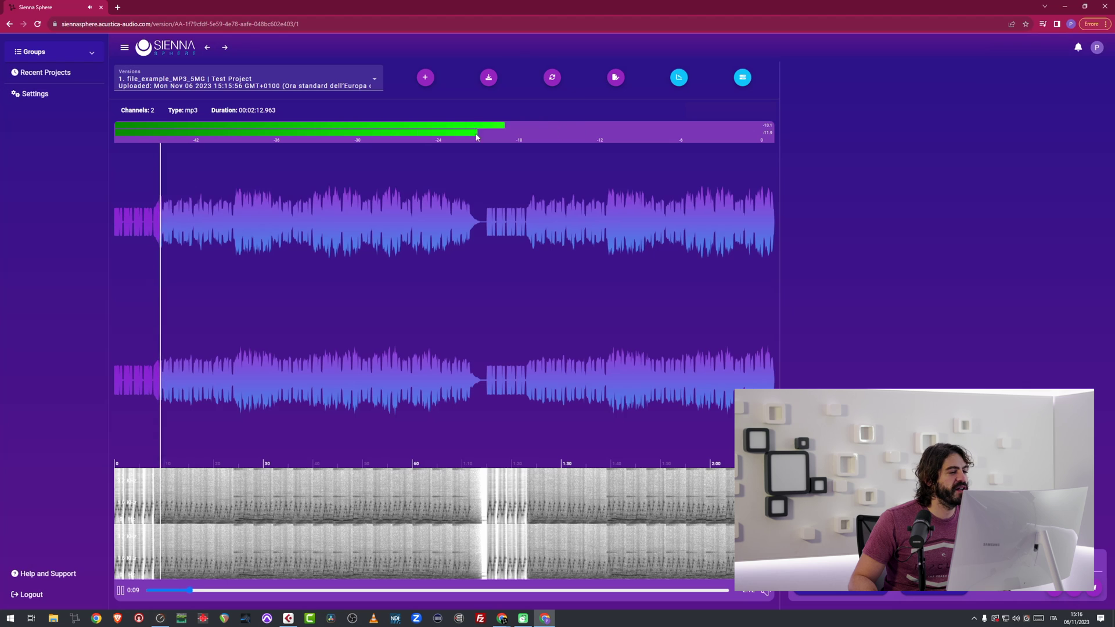
Post the comment 'This Is a comment' at 0:53 on the waveform.
left_click(381, 349)
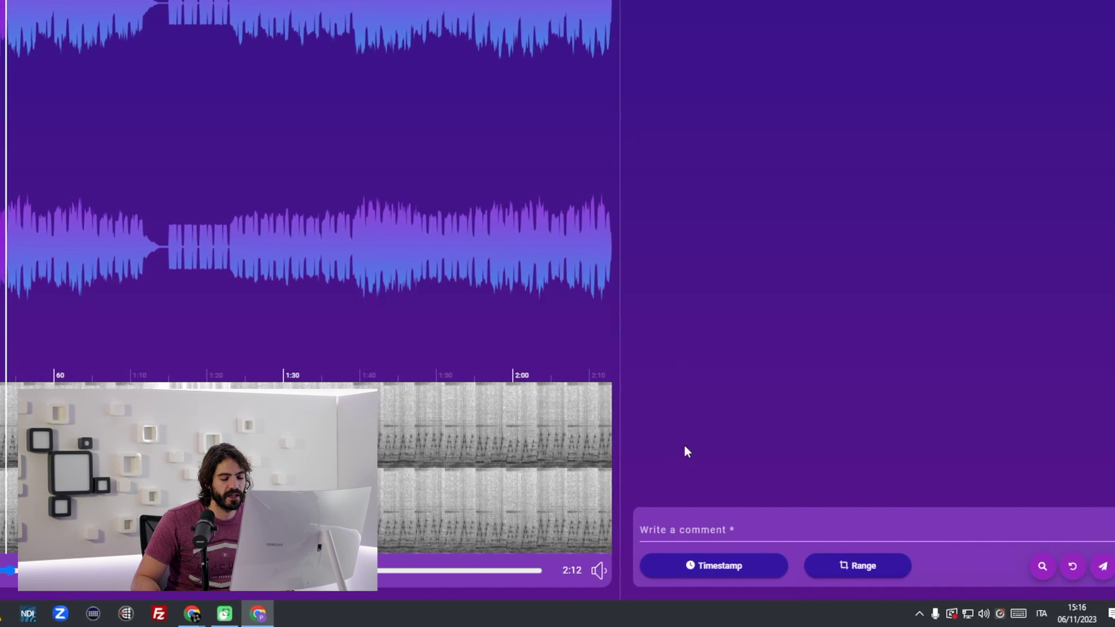
left_click(689, 523)
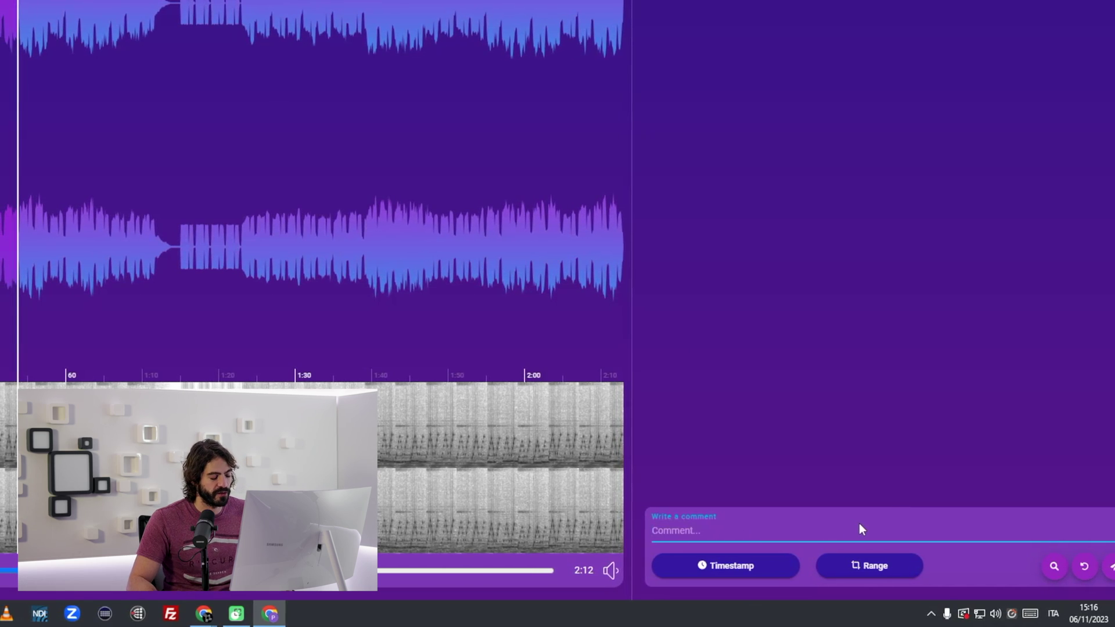
type("This")
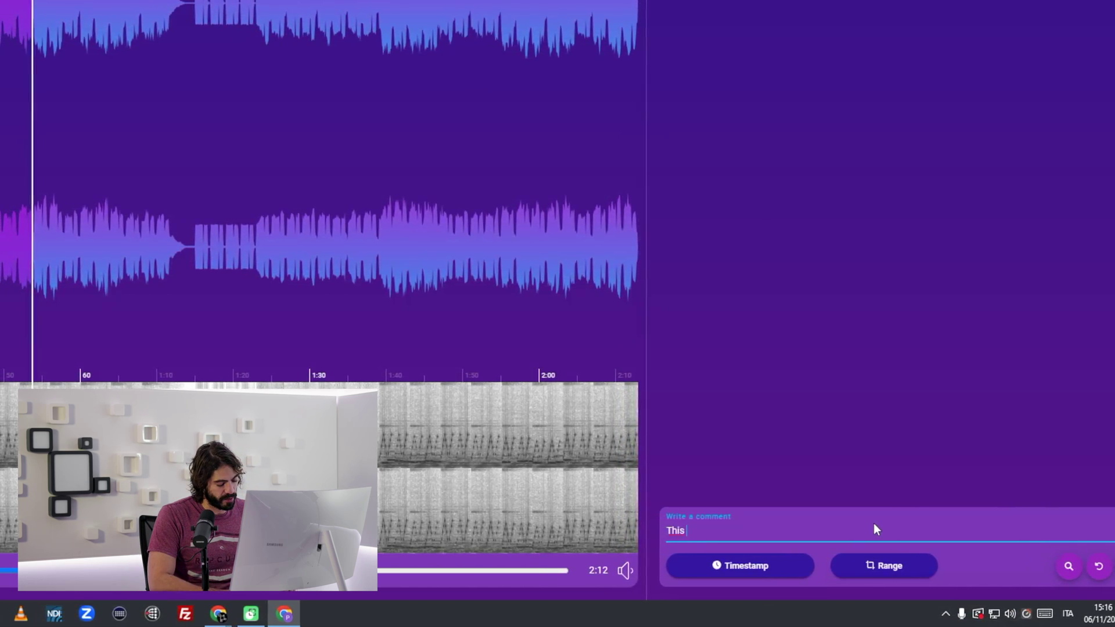
type(" Is a comment")
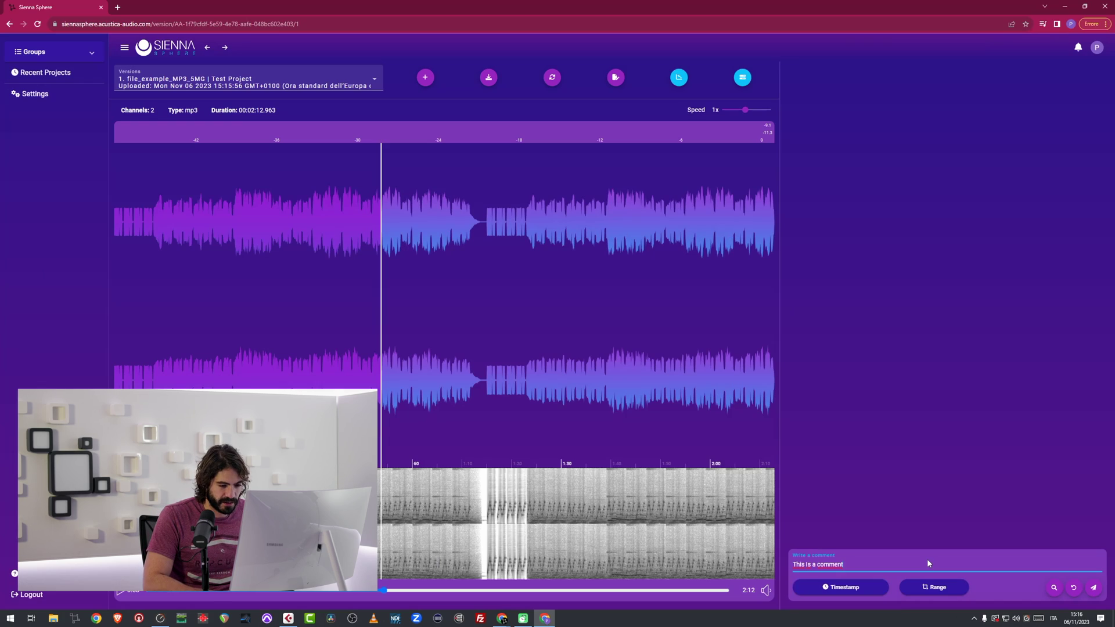
key("Return")
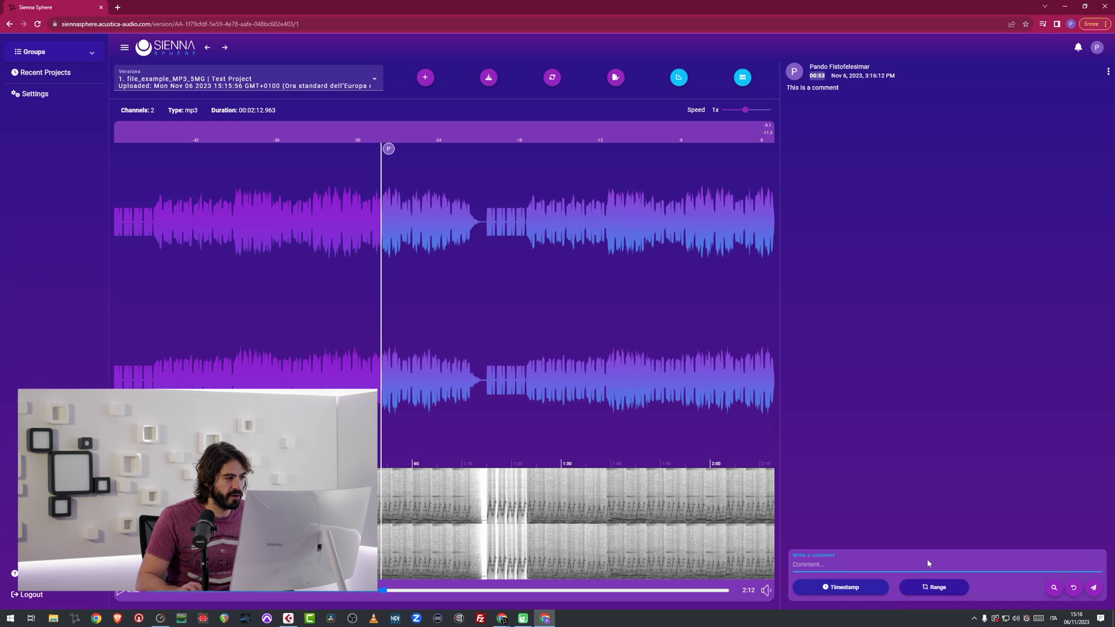
left_click(406, 191)
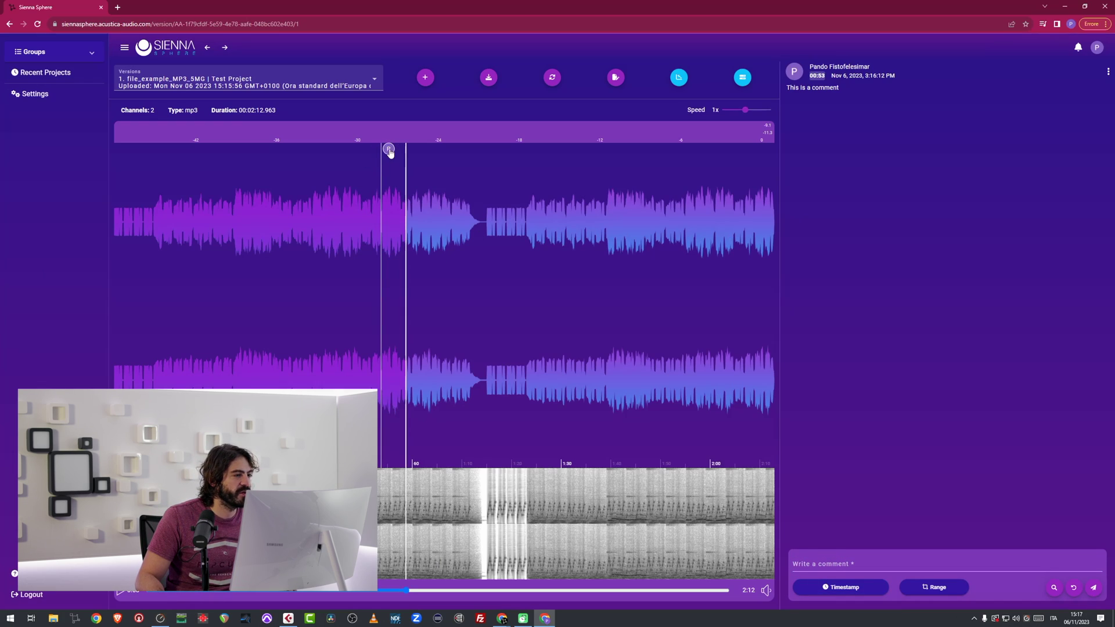
Post a range comment 'This part of the song is a little too rough' on 01:12–01:26.
left_click(391, 152)
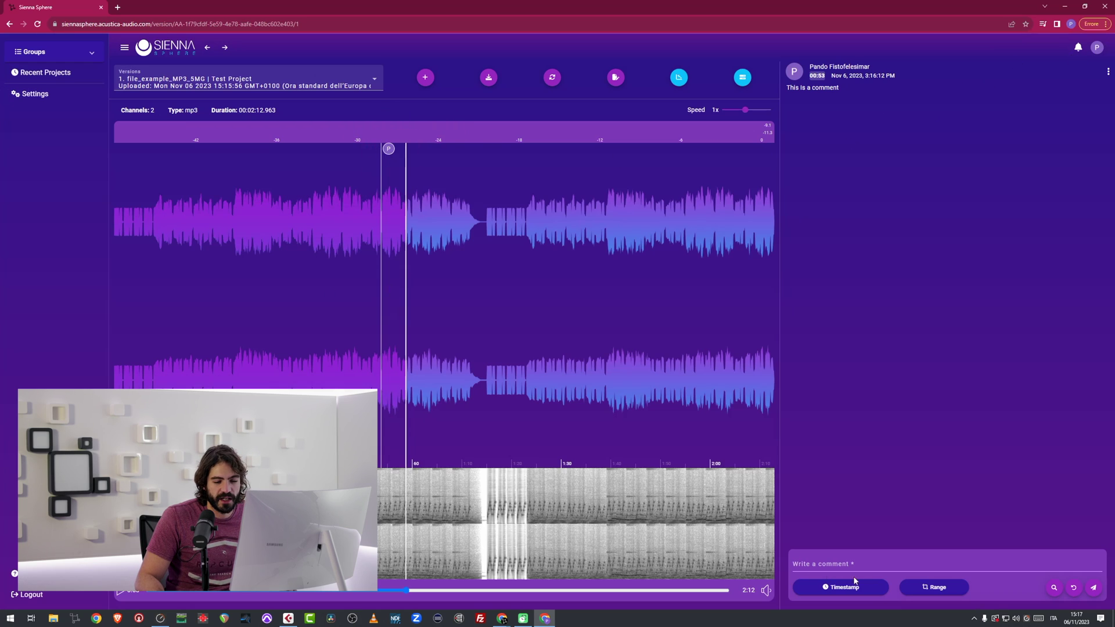
left_click(945, 587)
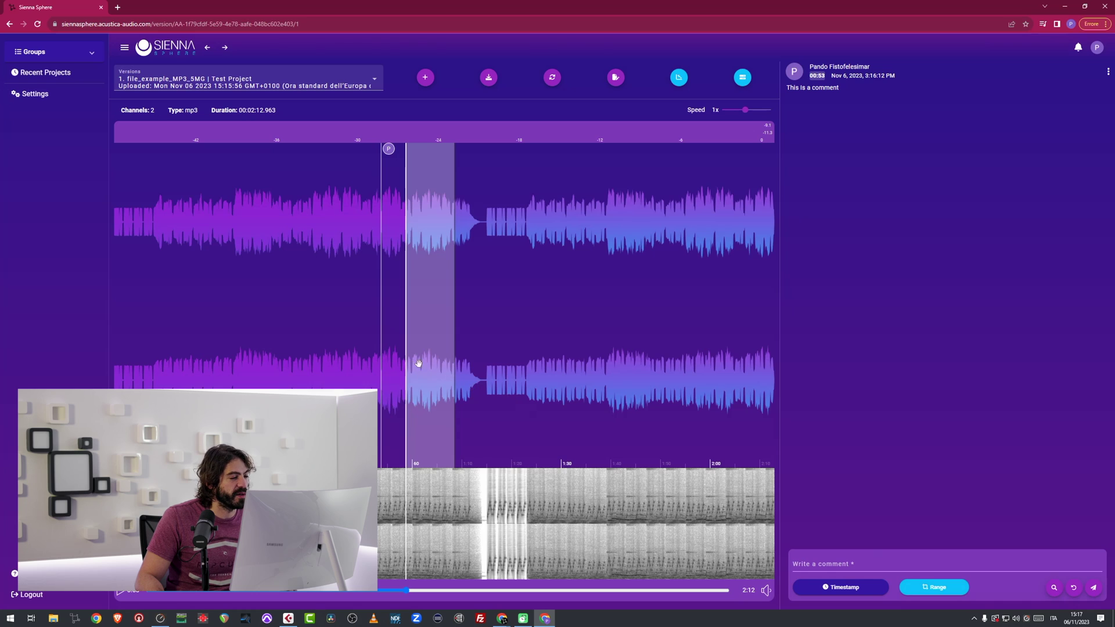
mouse_move(419, 364)
left_mouse_down()
mouse_move(529, 365)
mouse_move(490, 367)
left_mouse_up()
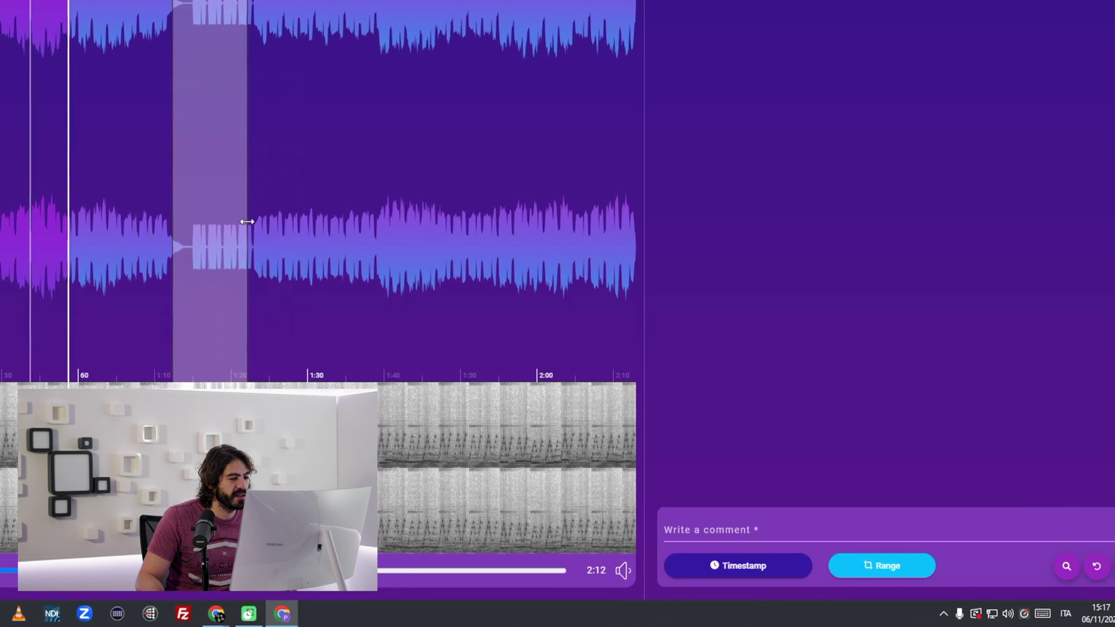
left_click_drag(248, 222, 277, 221)
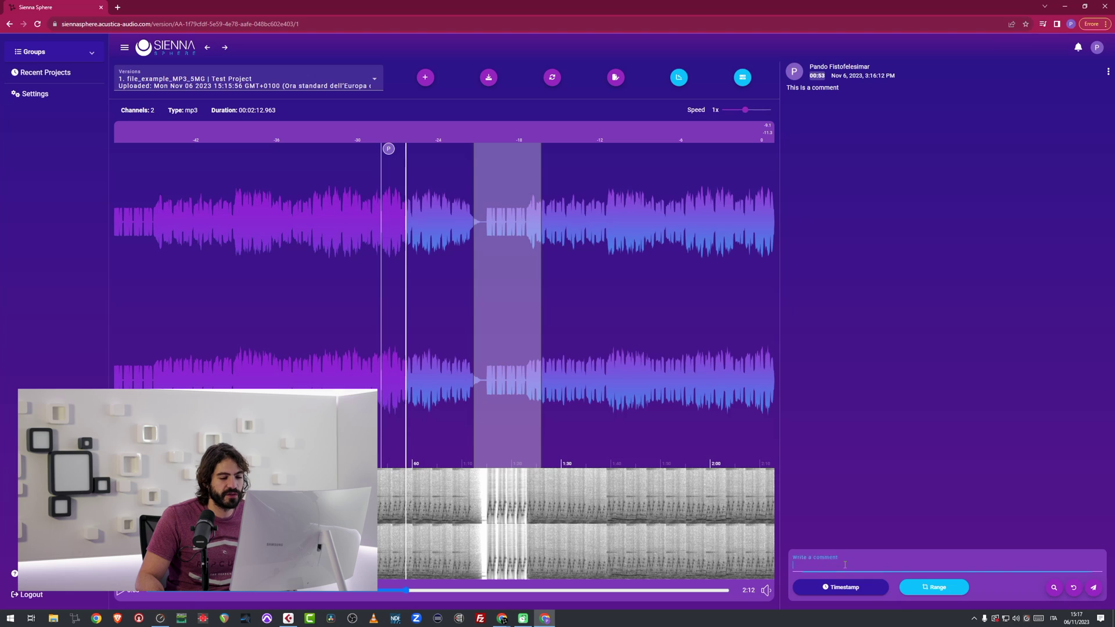
type("This")
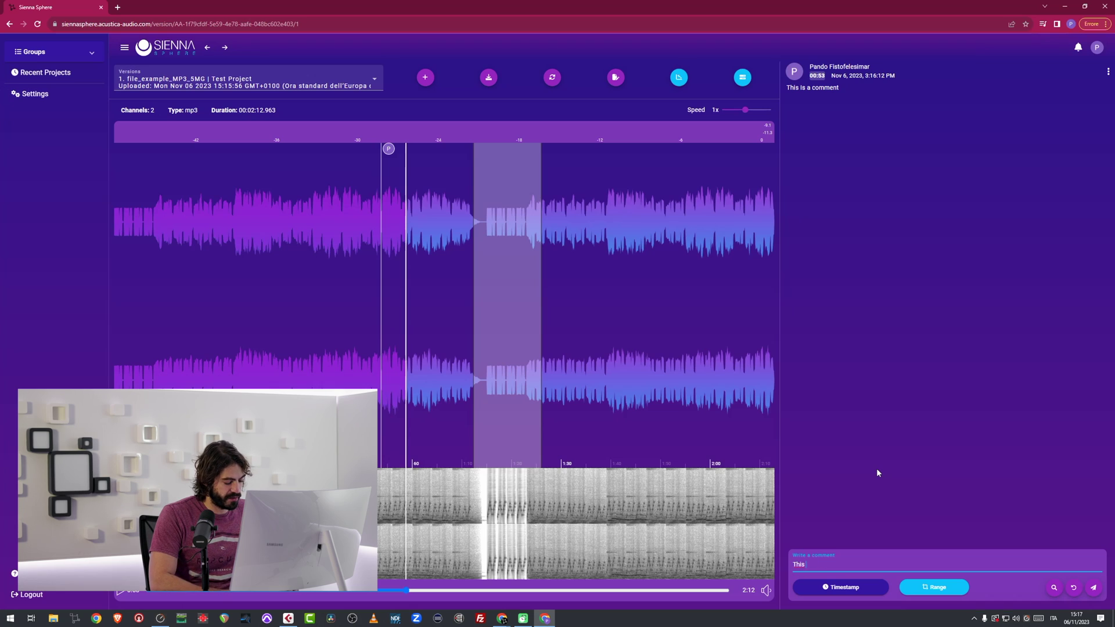
type(" part of the so")
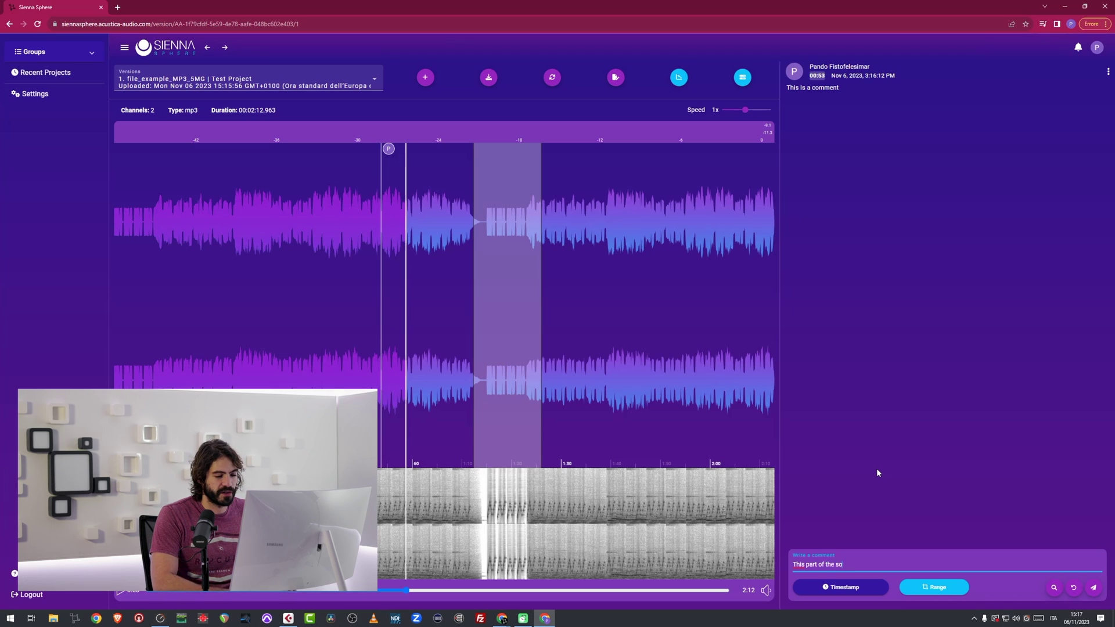
type("ng is a little too")
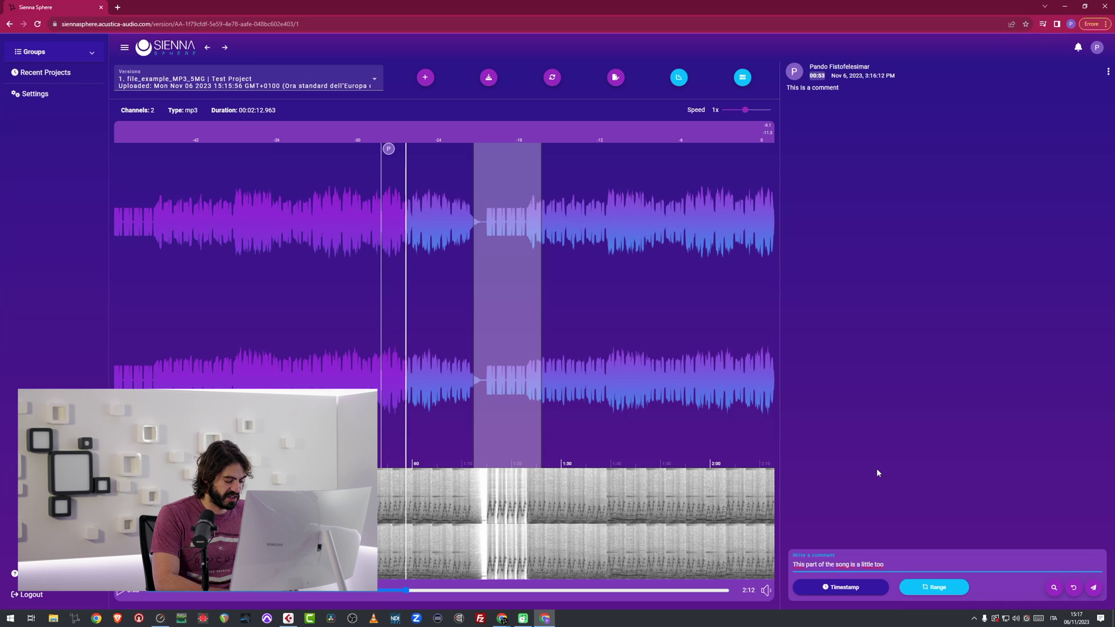
type(" rough")
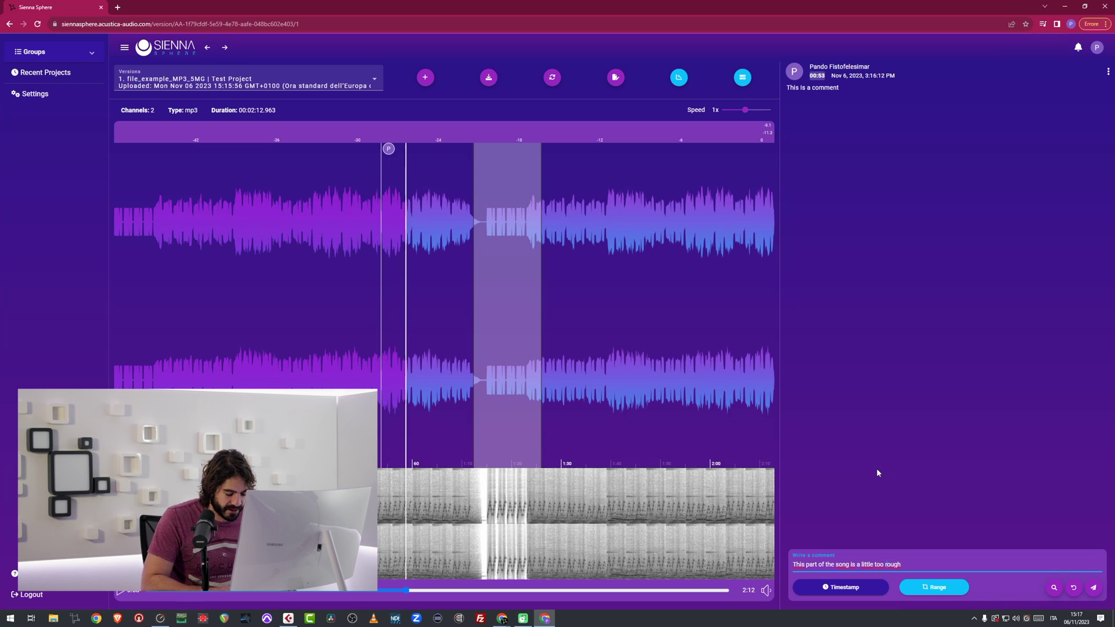
key("Return")
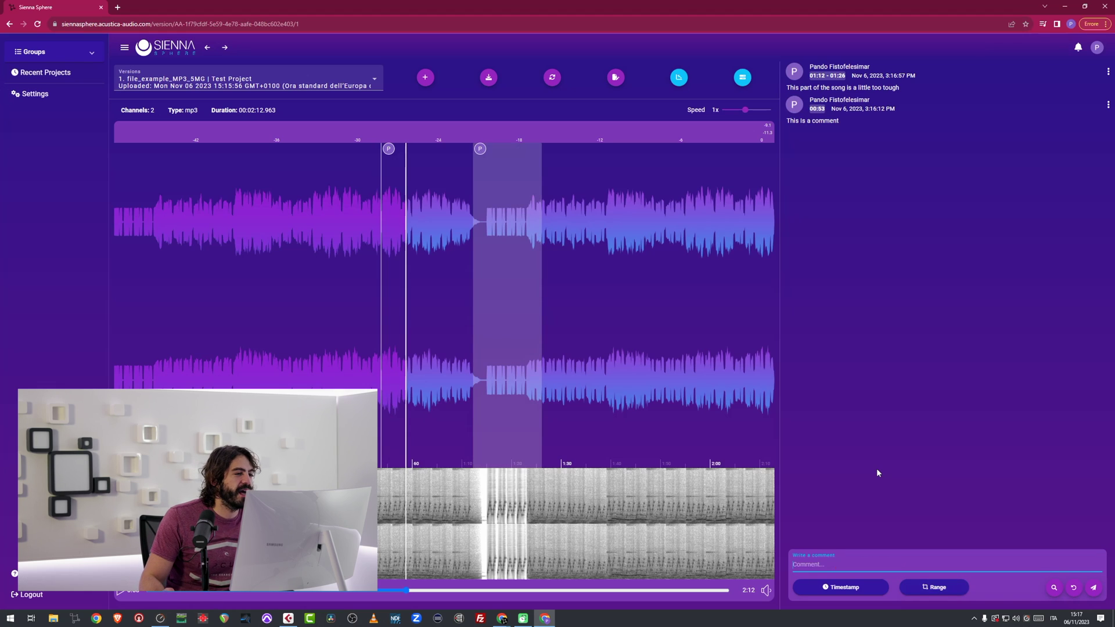
left_click(277, 264)
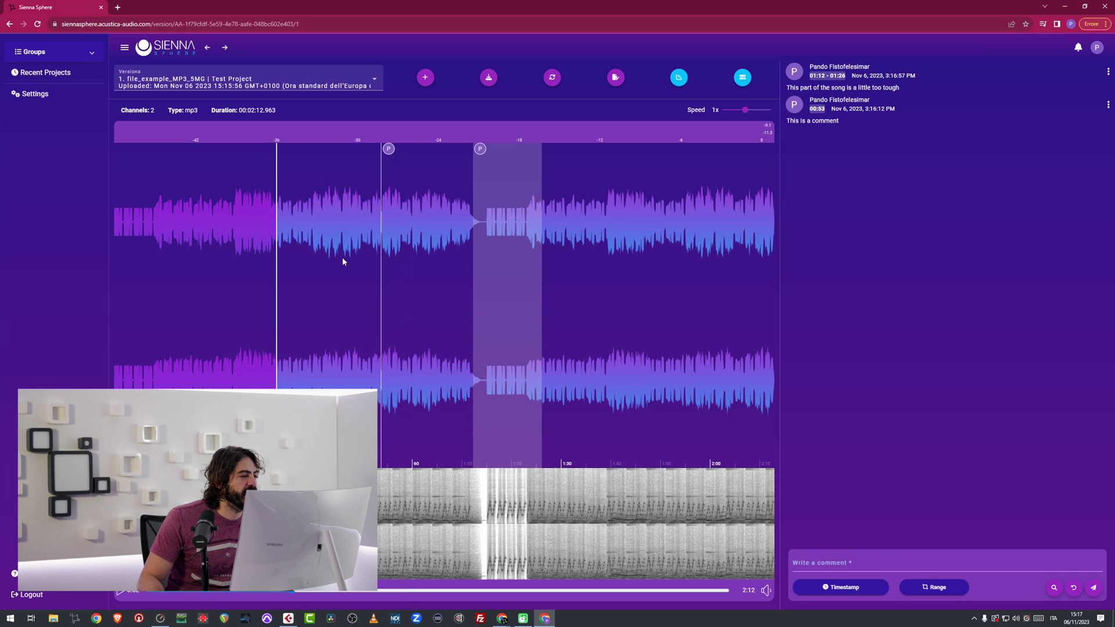
Check the Versions list, then return to the Test Group page.
left_click(619, 264)
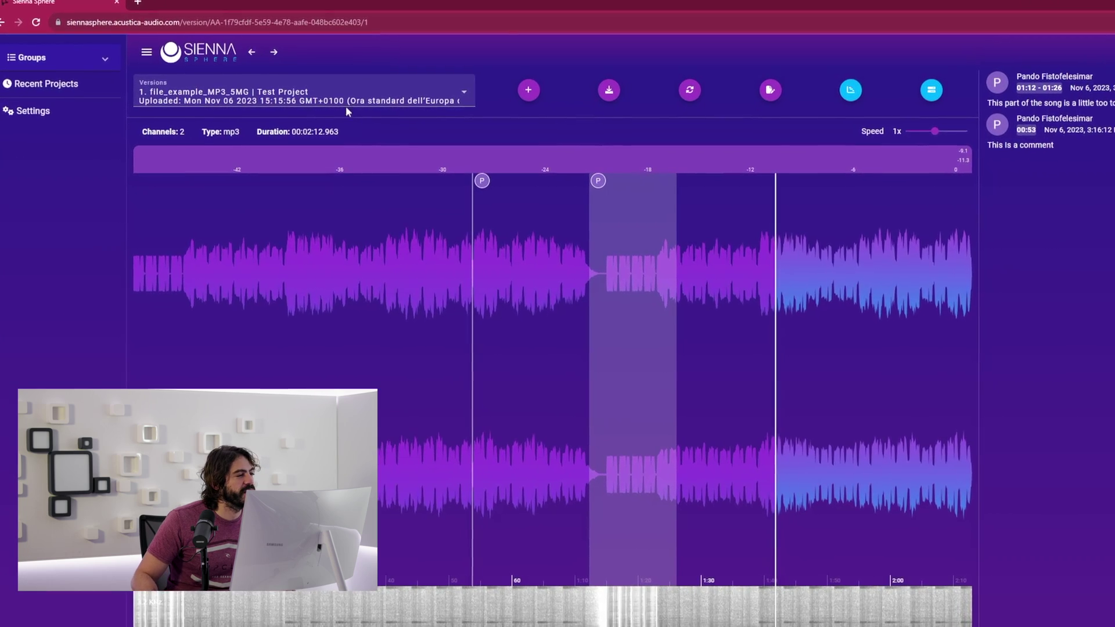
left_click(240, 80)
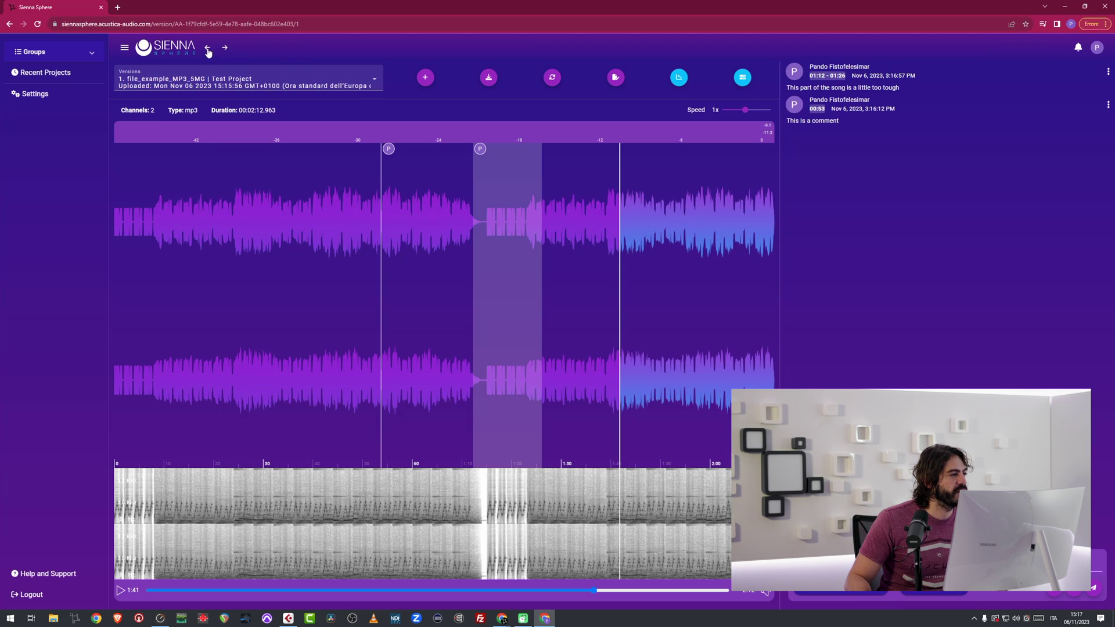
left_click(208, 48)
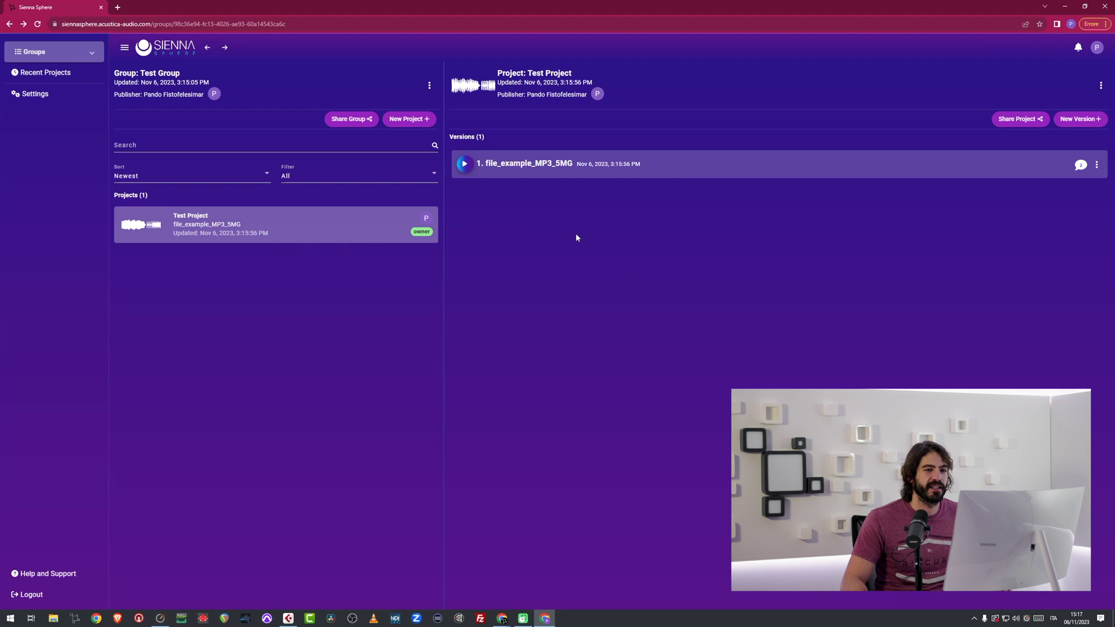
Publish a copy of the mp3, file_example_MP3_5MG - Copia, as Test Project's second version.
left_click(1081, 120)
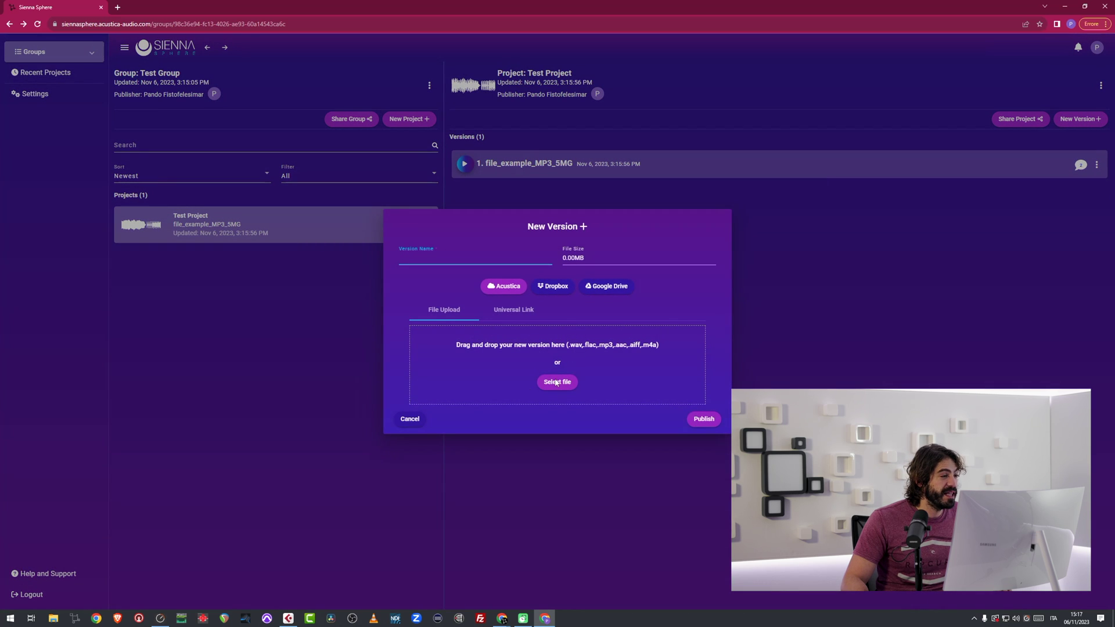
left_click(555, 382)
left_click(143, 65)
key("ctrl+v")
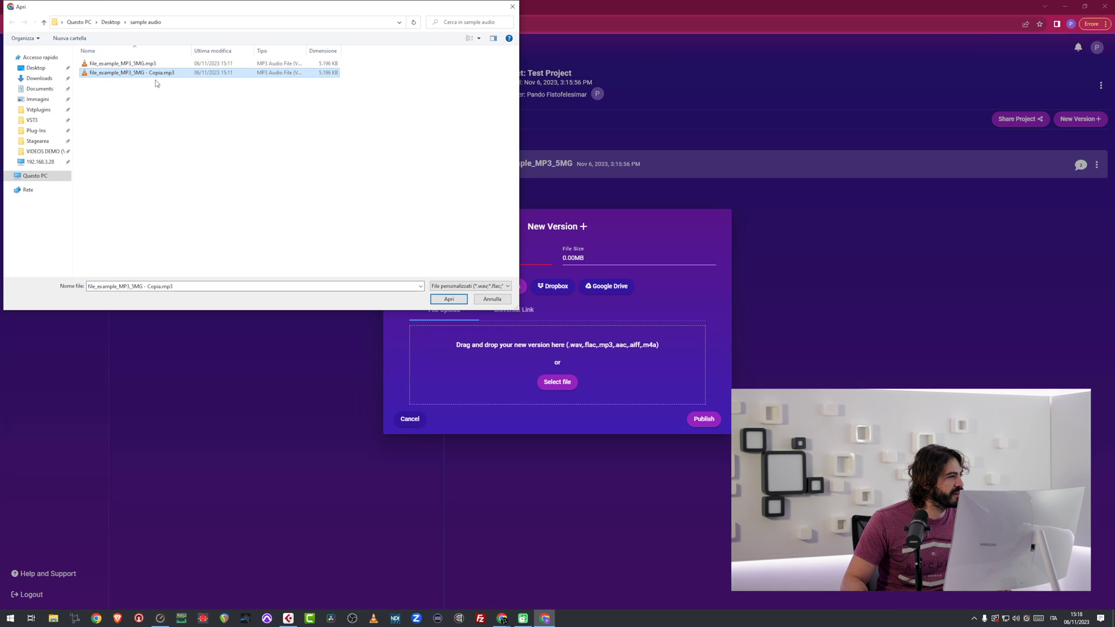
left_click(450, 300)
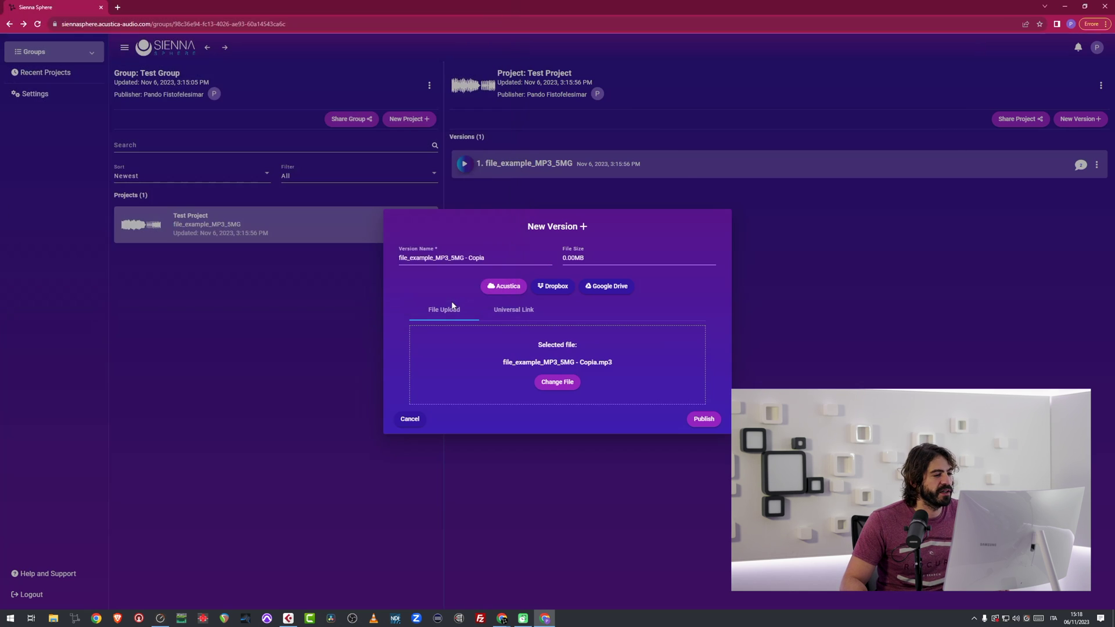
left_click(701, 424)
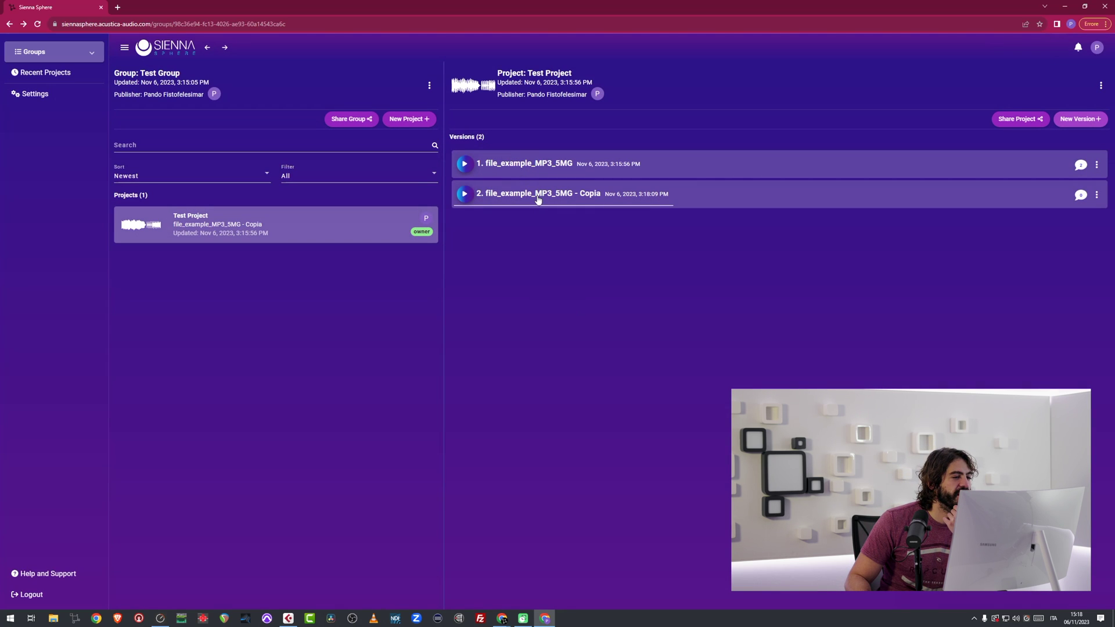
left_click(538, 196)
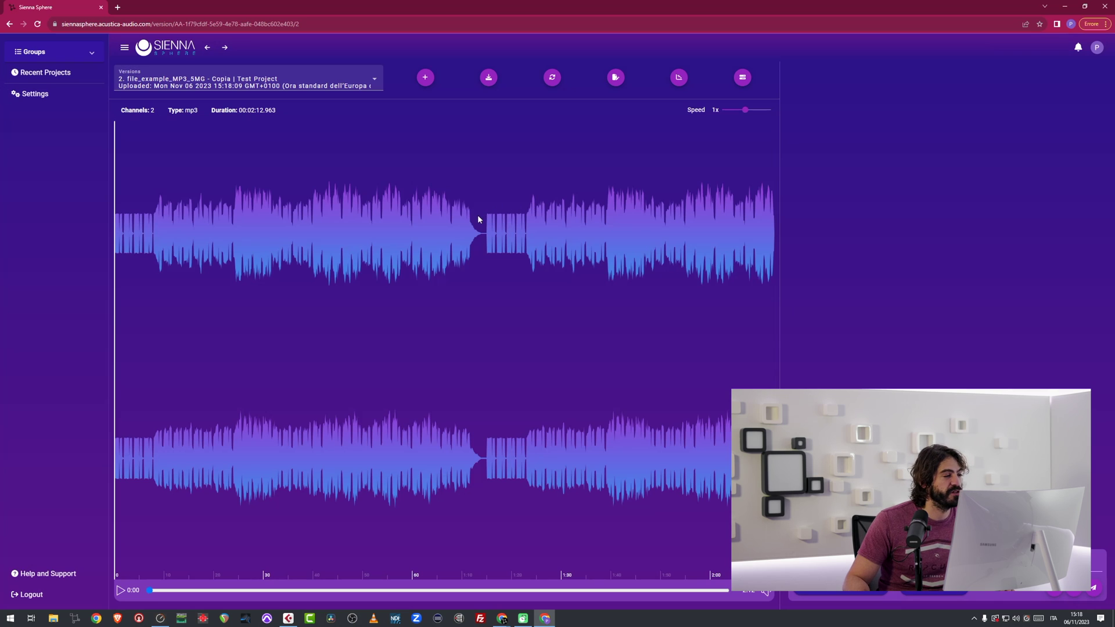
left_click(262, 86)
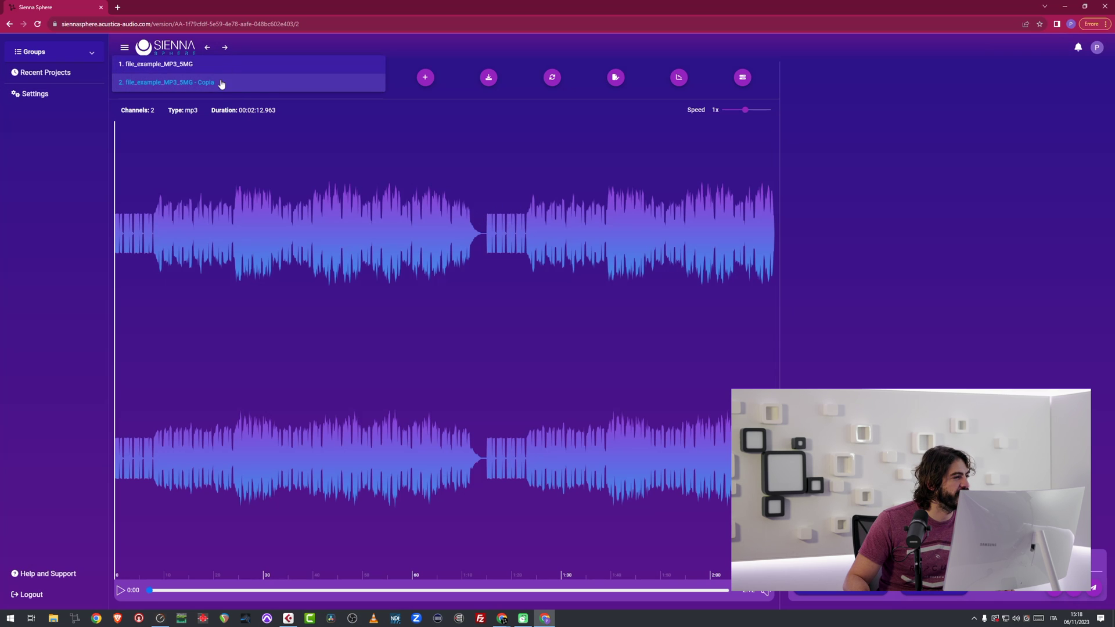
left_click(208, 65)
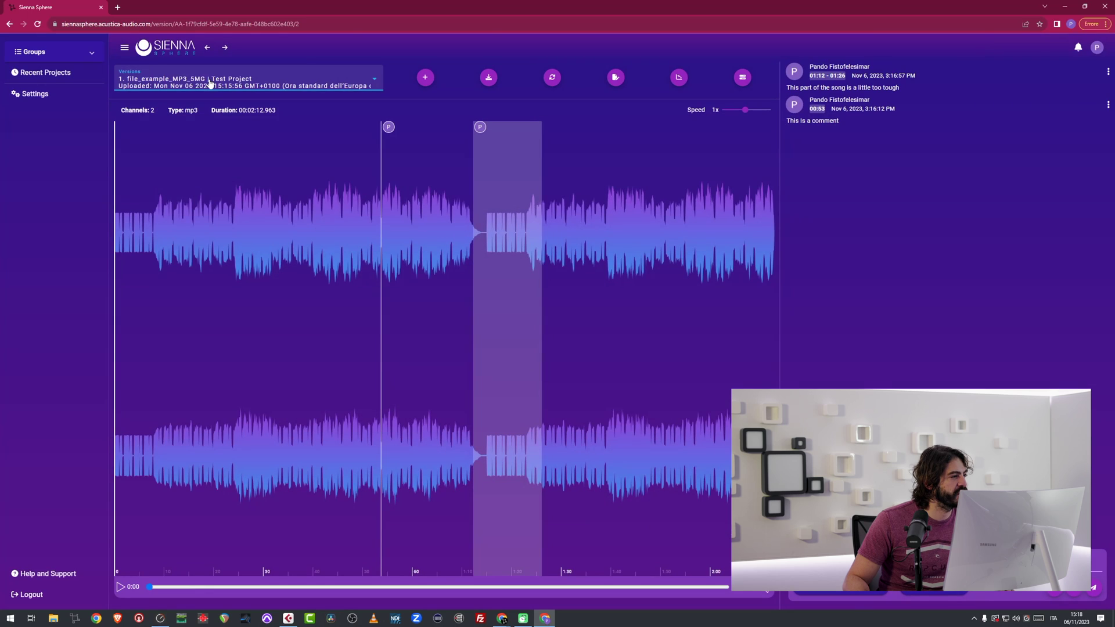
left_click(113, 23)
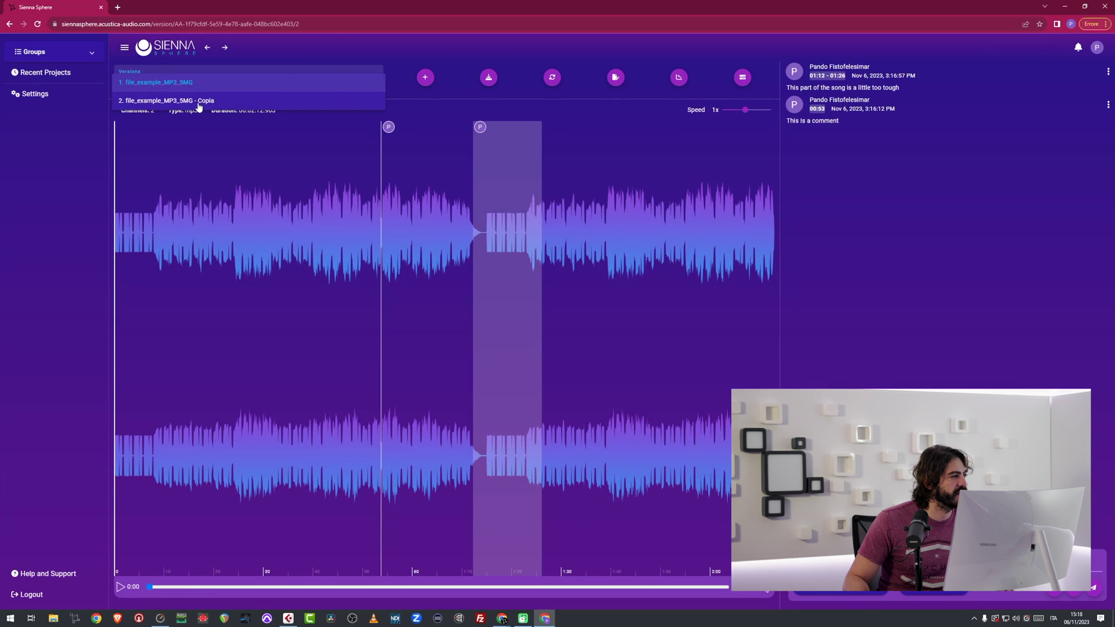
left_click(198, 101)
left_click(286, 230)
left_click(208, 47)
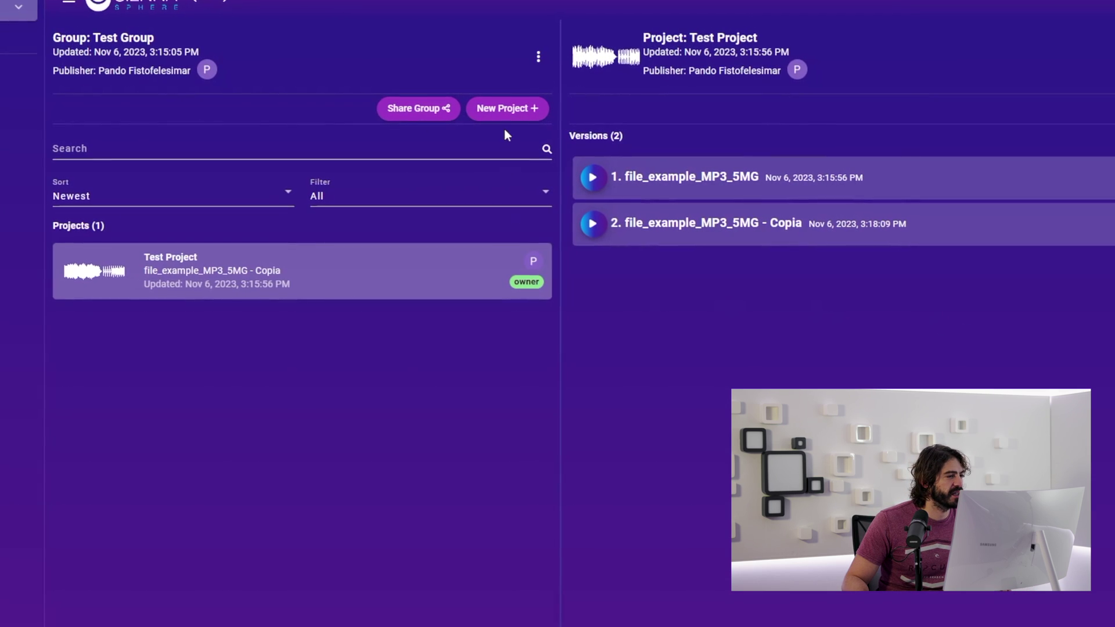
Start a new project named 'Test Project 2' in Test Group.
left_click(502, 109)
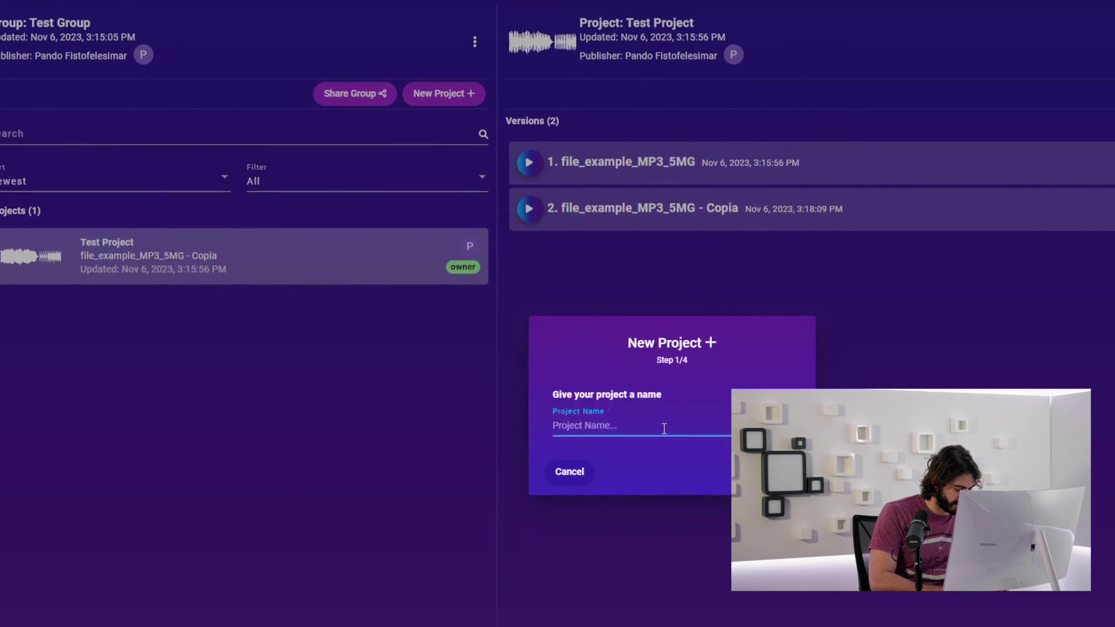
type("Test Proje")
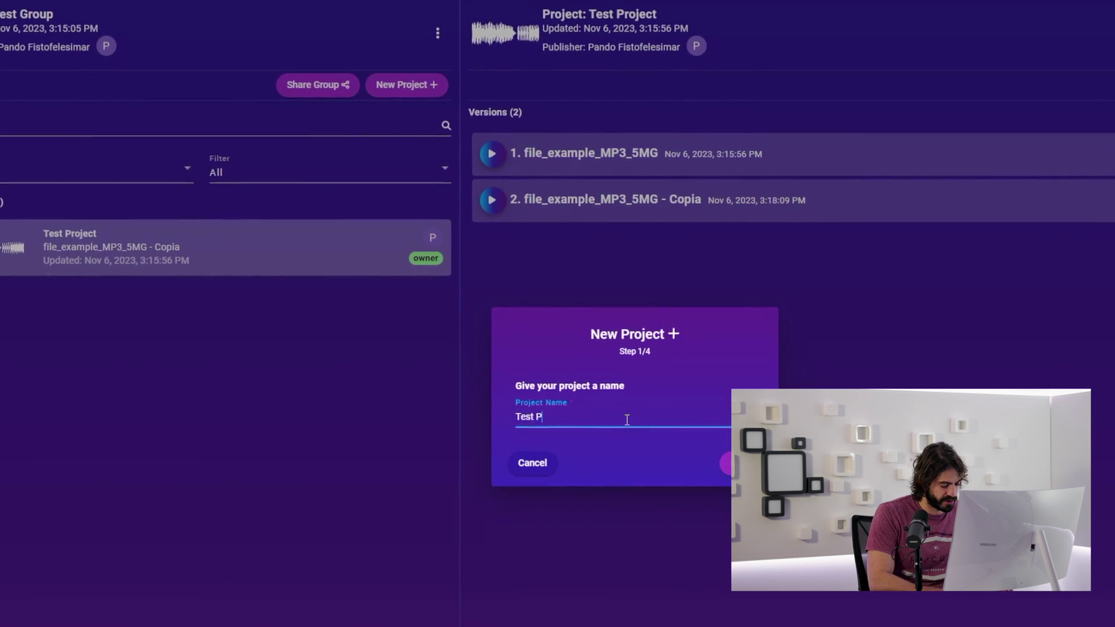
type("ct 2")
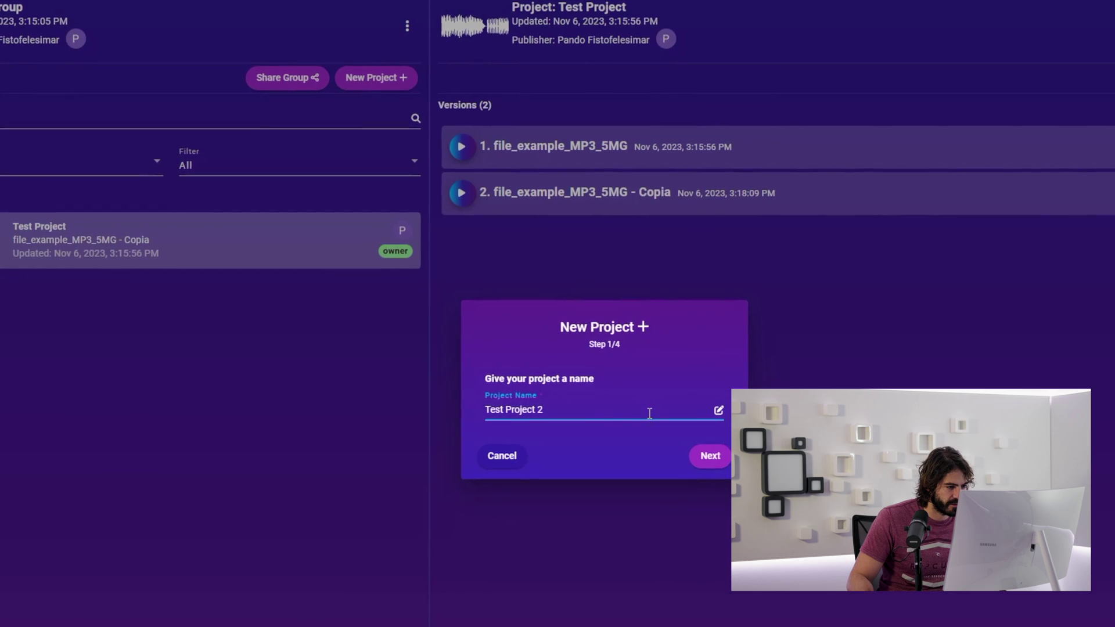
left_click(718, 465)
Upload file_example_MP3_5MG.mp3, name the version file_example_MP3_5MG_different, and finish the project.
left_click(570, 478)
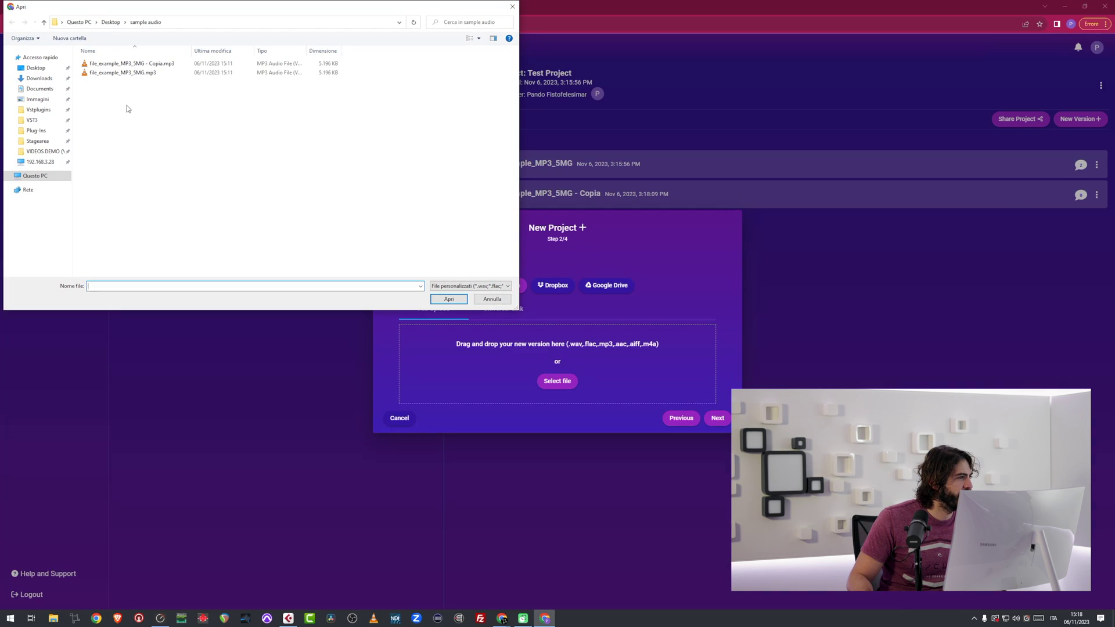
left_click(143, 72)
left_click(461, 302)
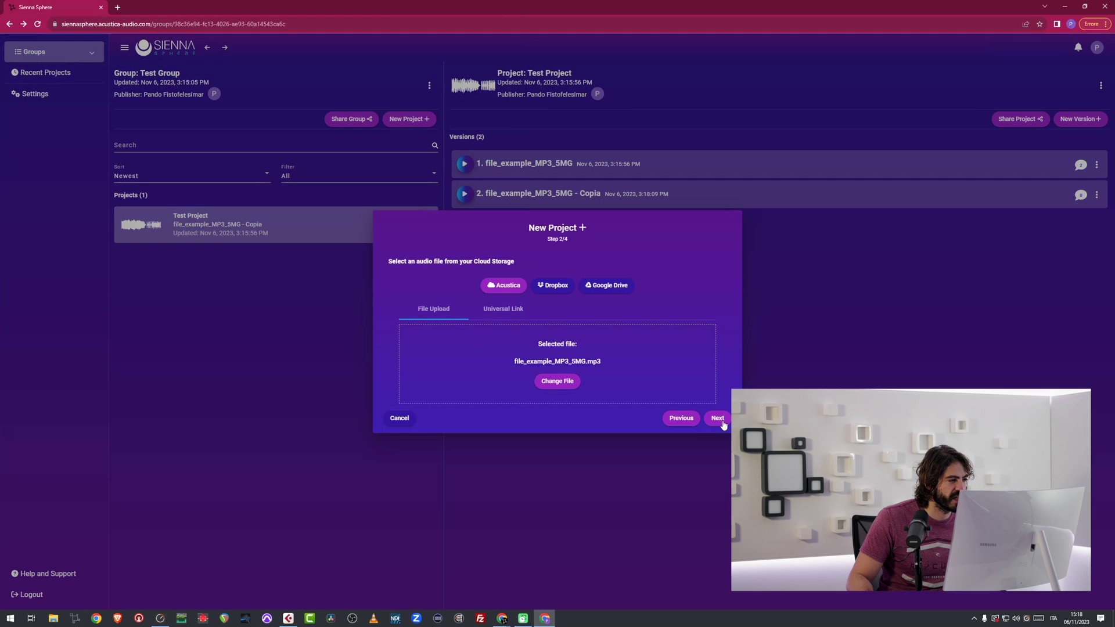
left_click(720, 421)
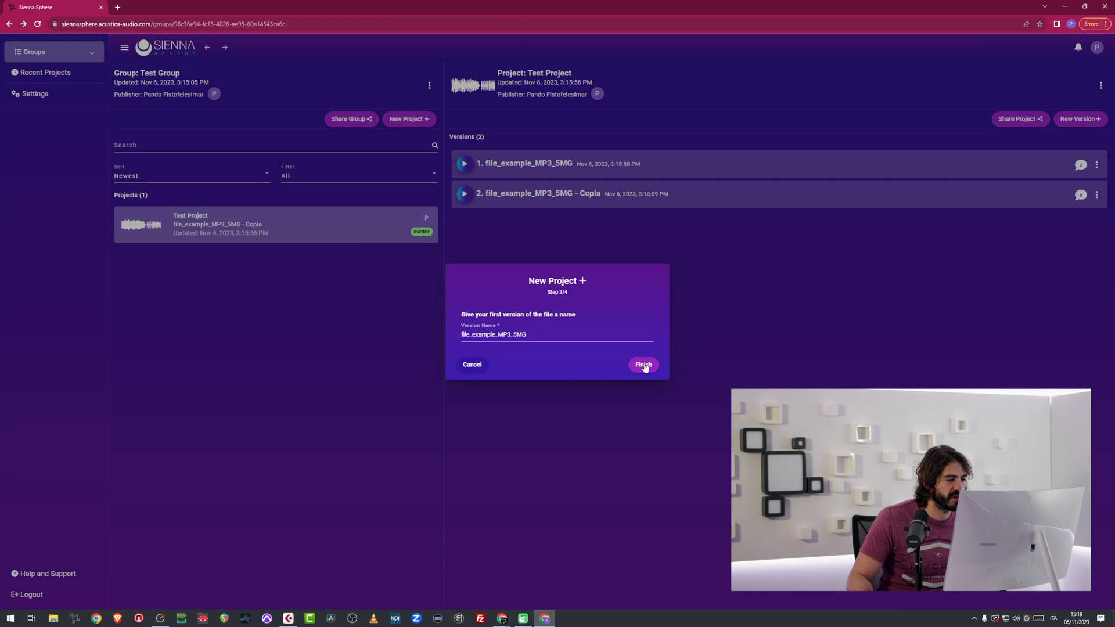
left_click(543, 334)
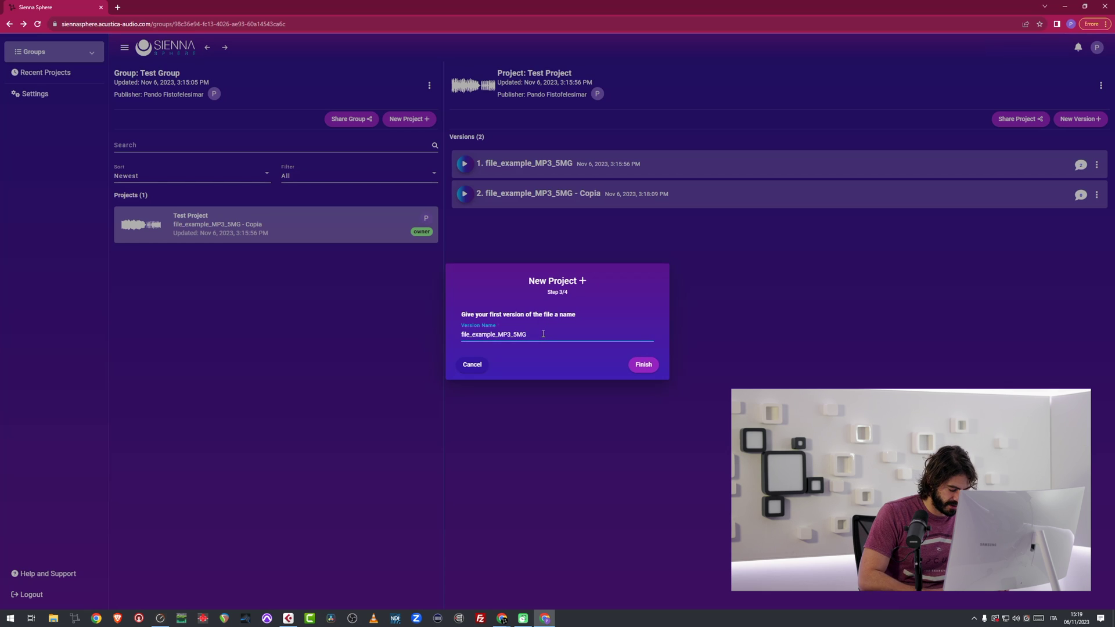
type("_different")
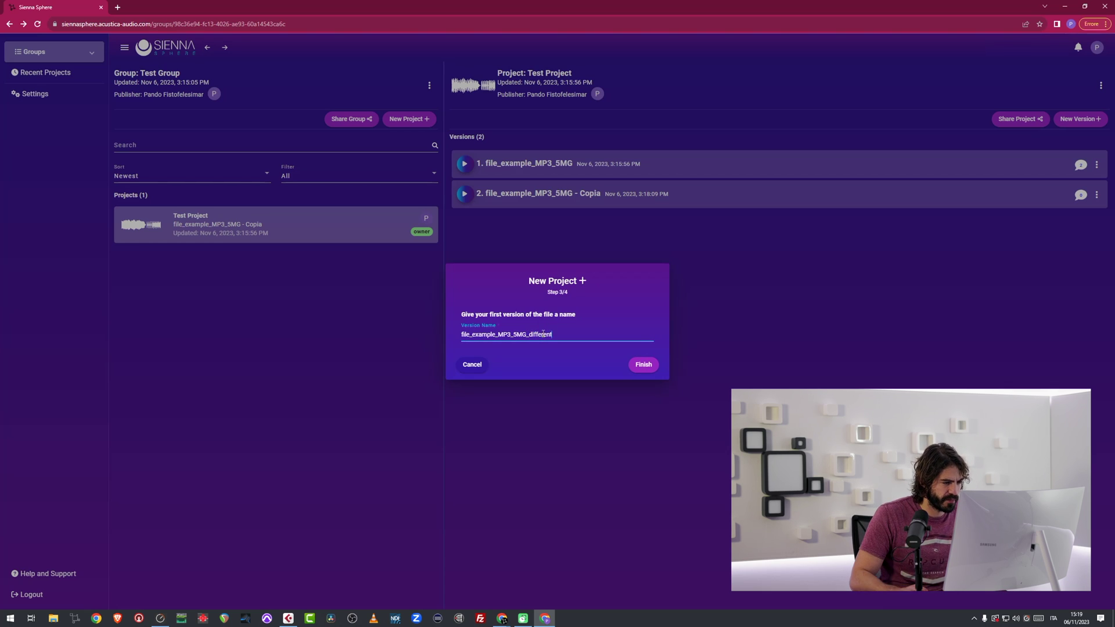
left_click(644, 364)
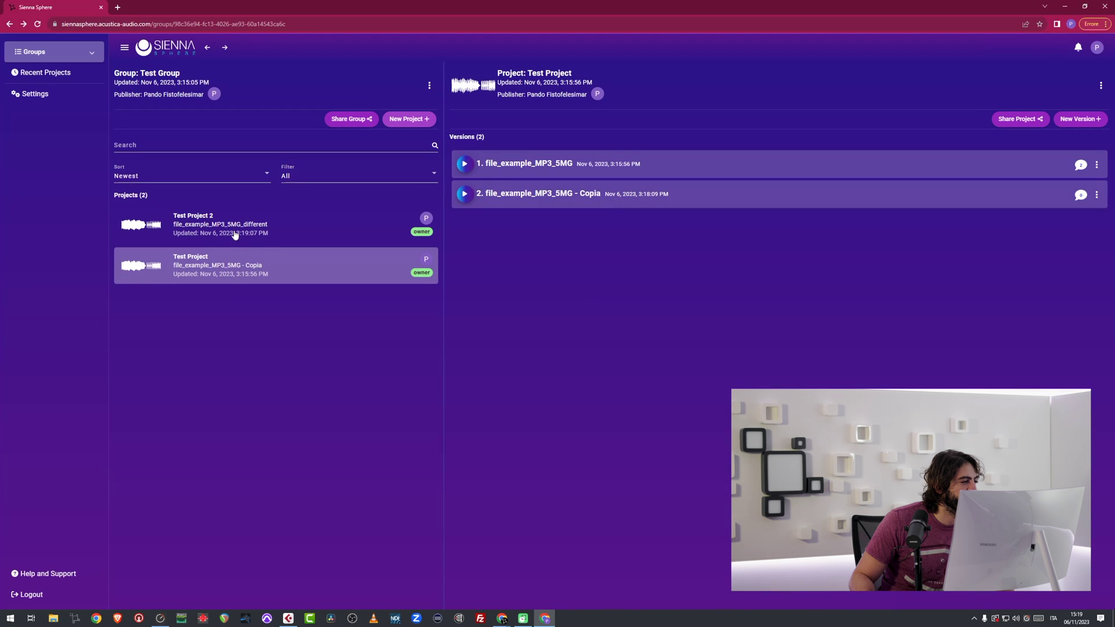
Open Test Project 2, search projects for '2' then clear it, and keep newest-first sorting.
left_click(235, 234)
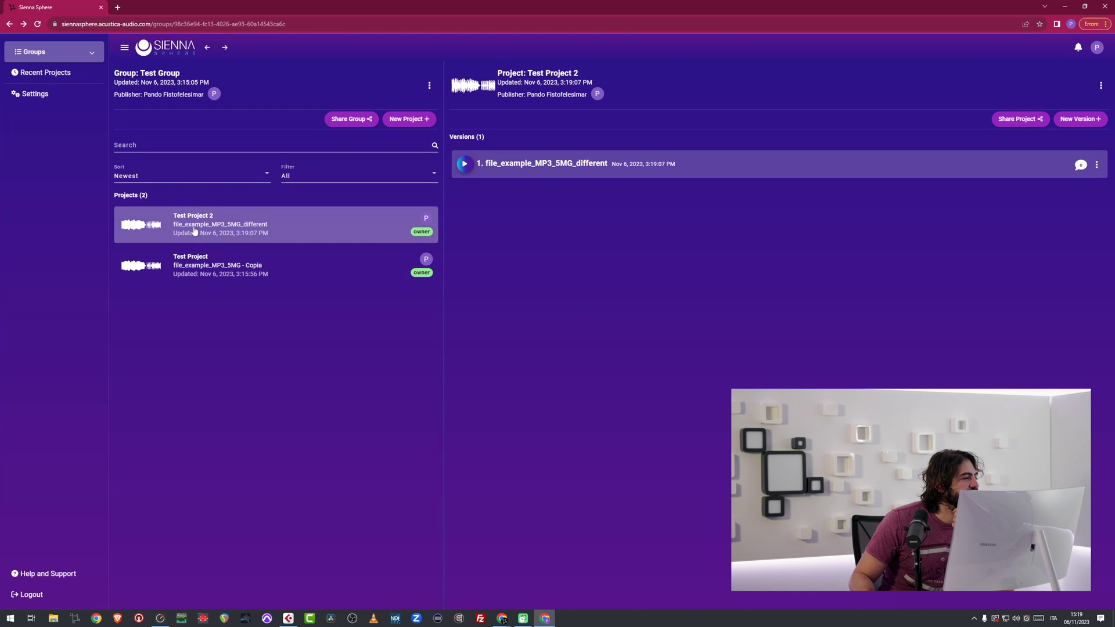
left_click(141, 144)
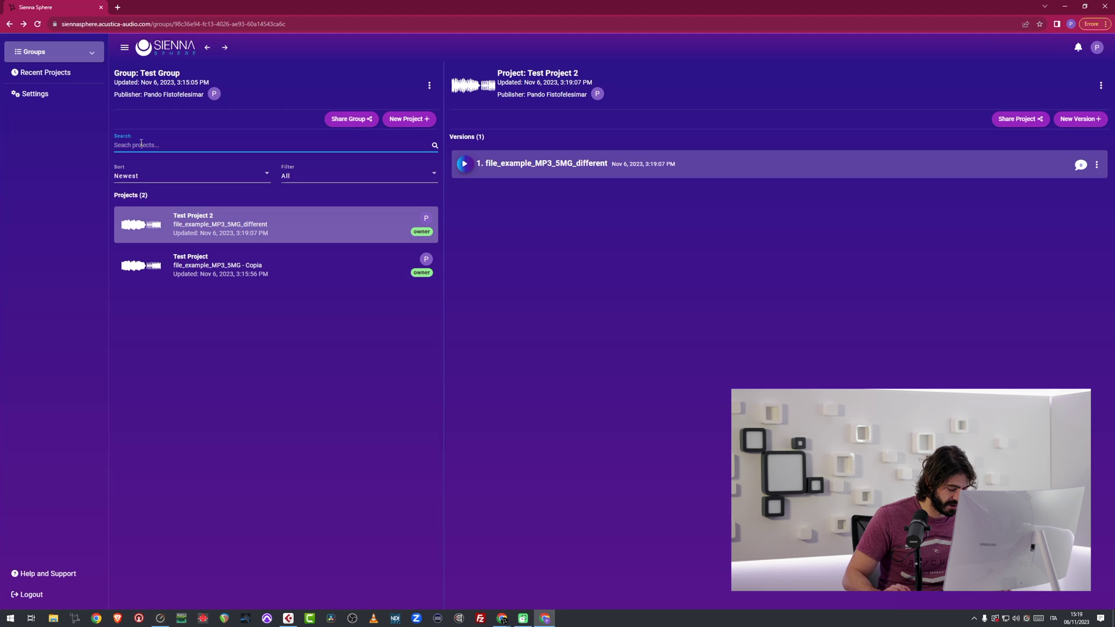
type("2")
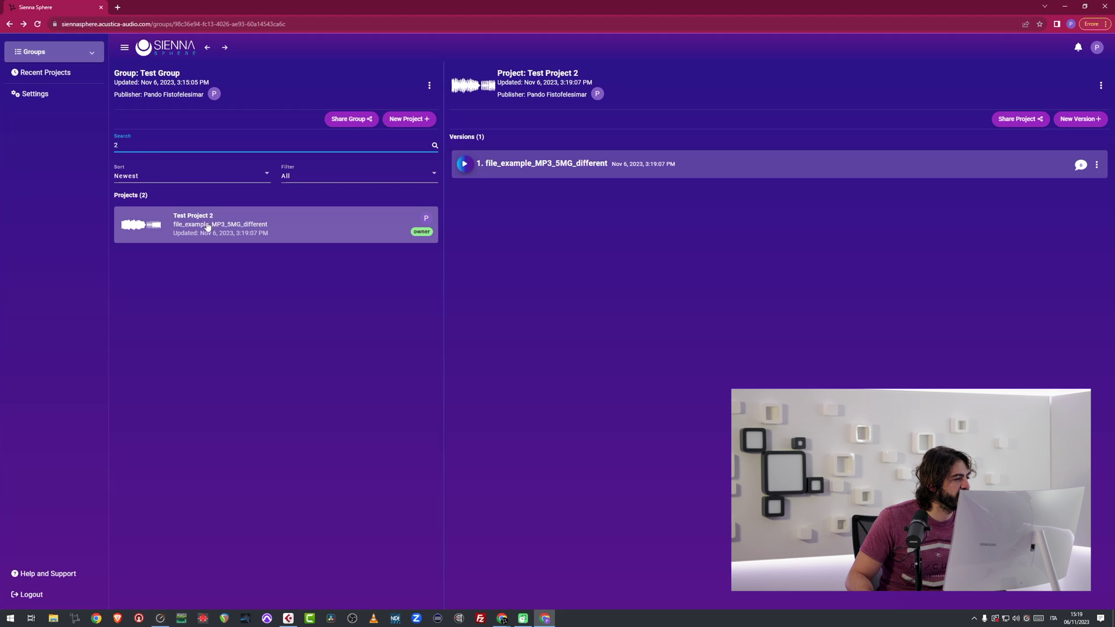
key("BackSpace")
left_click(146, 182)
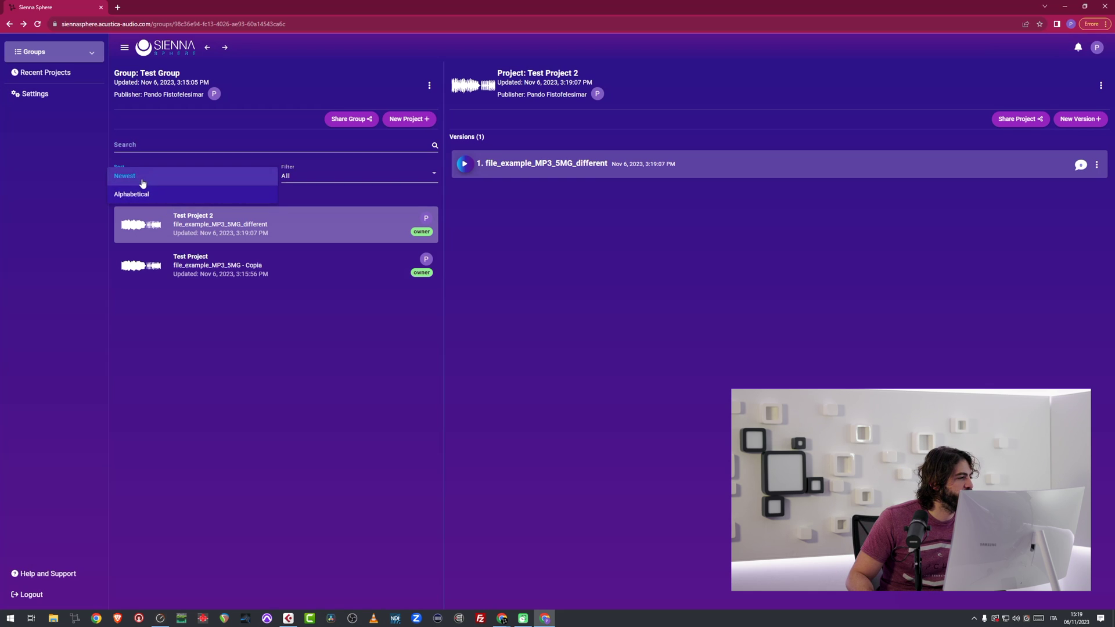
left_click(367, 370)
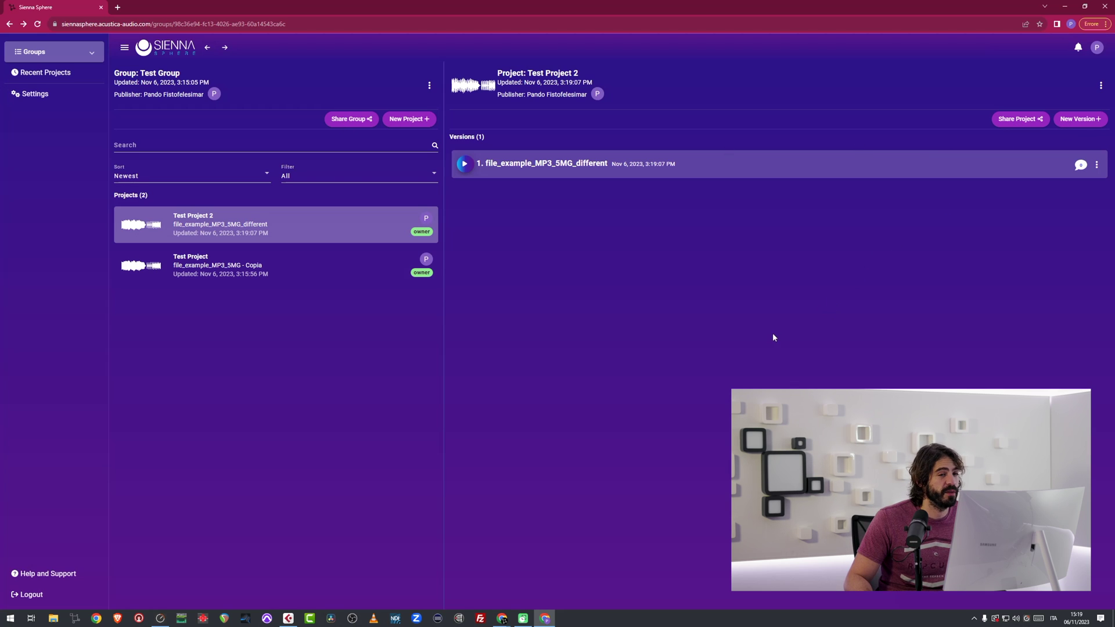
Copy Test Project 2's sharing link from its sharing settings.
left_click(1027, 119)
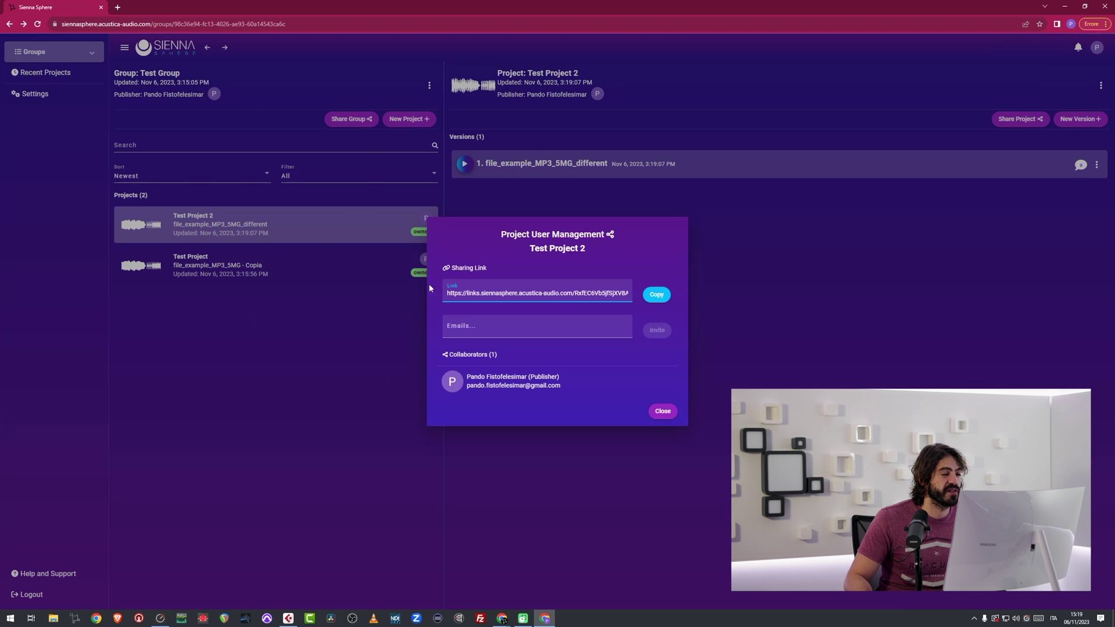
left_click(658, 295)
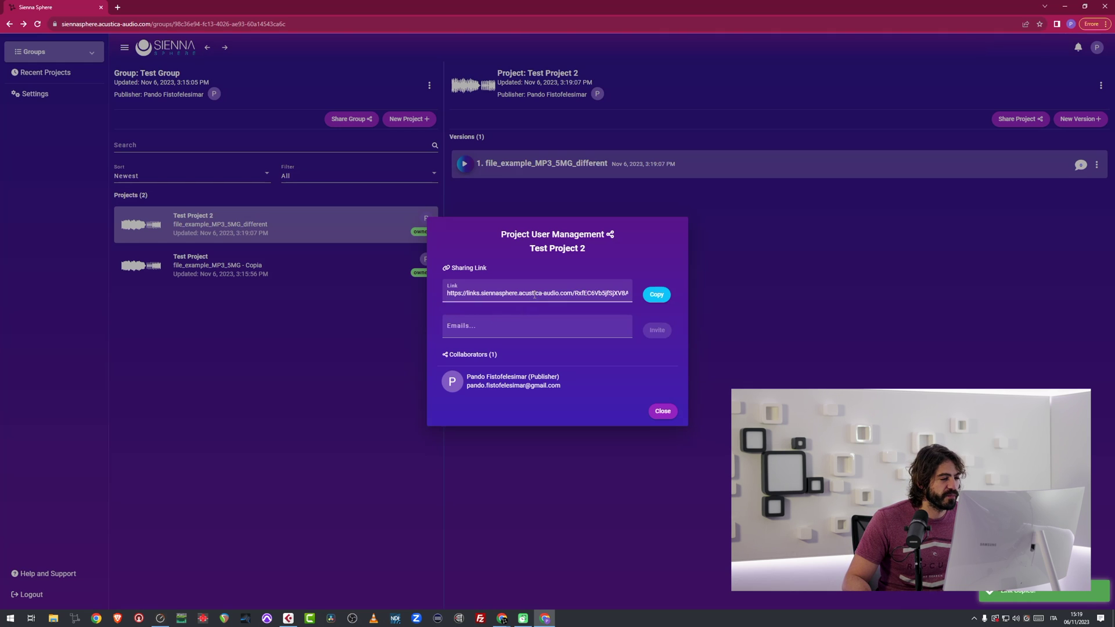
left_click_drag(518, 294, 535, 295)
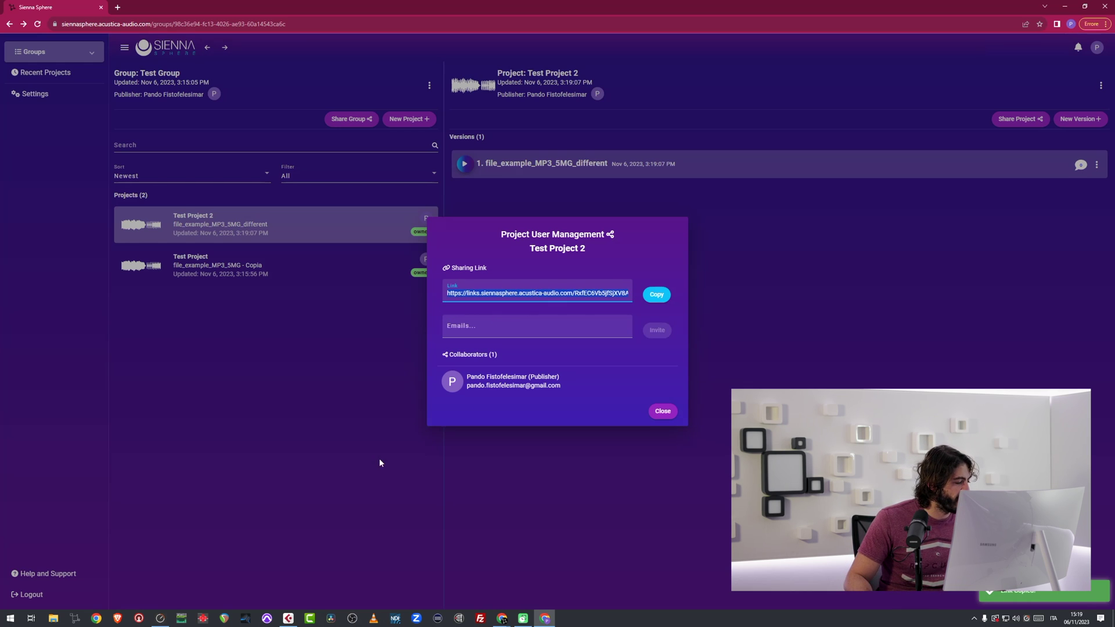
left_click(501, 619)
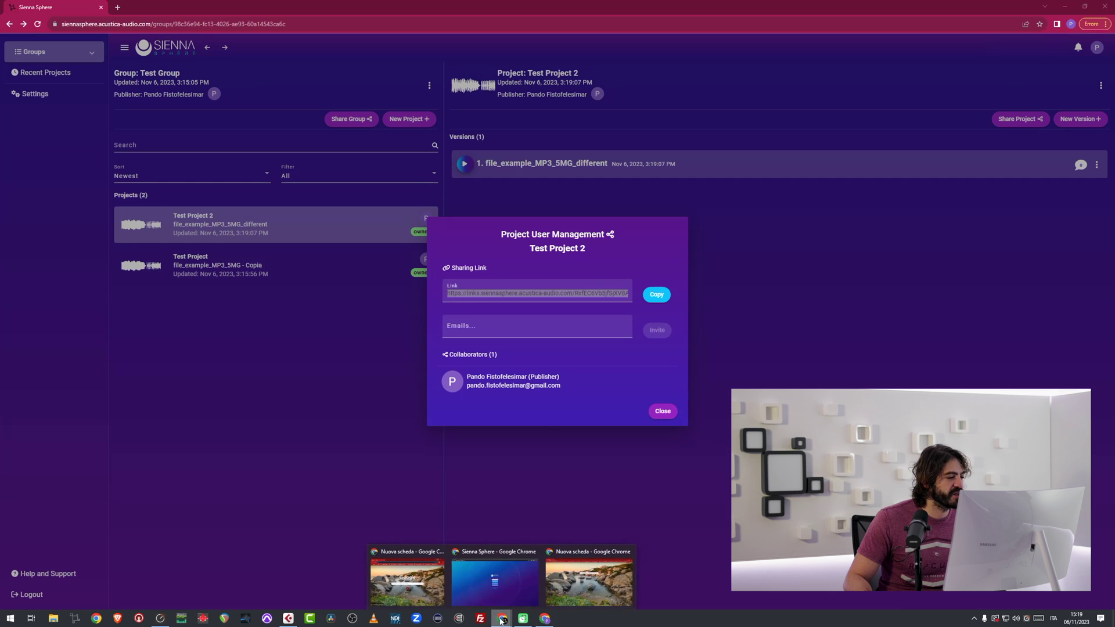
In the private window, go to siennasphere.acustica-audio.com and sign the second account in with Google.
left_click(514, 570)
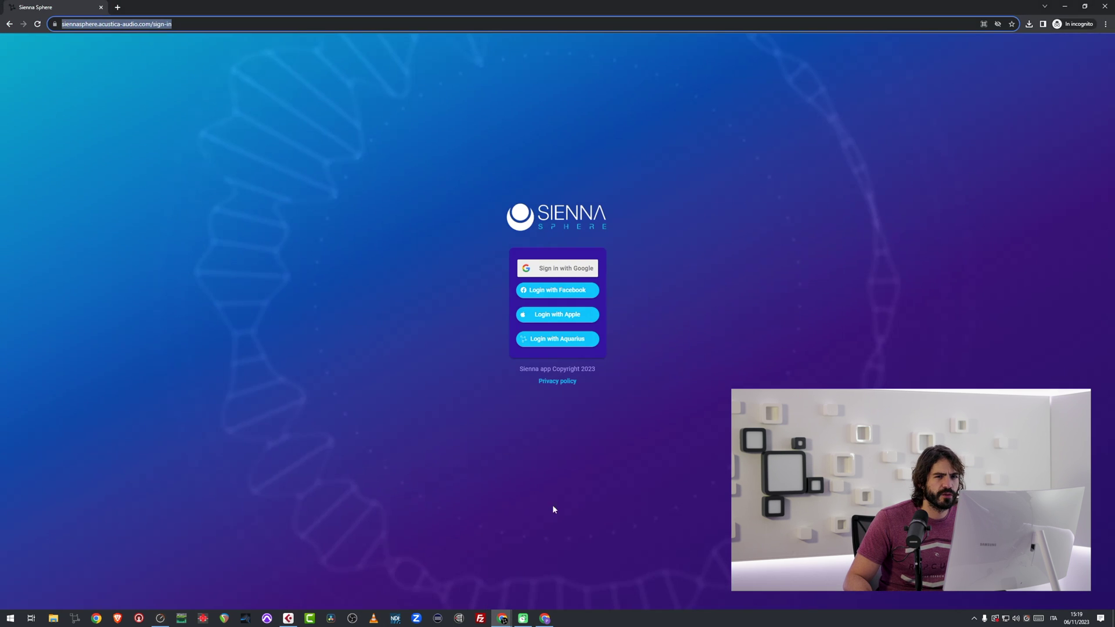
key("alt+Tab")
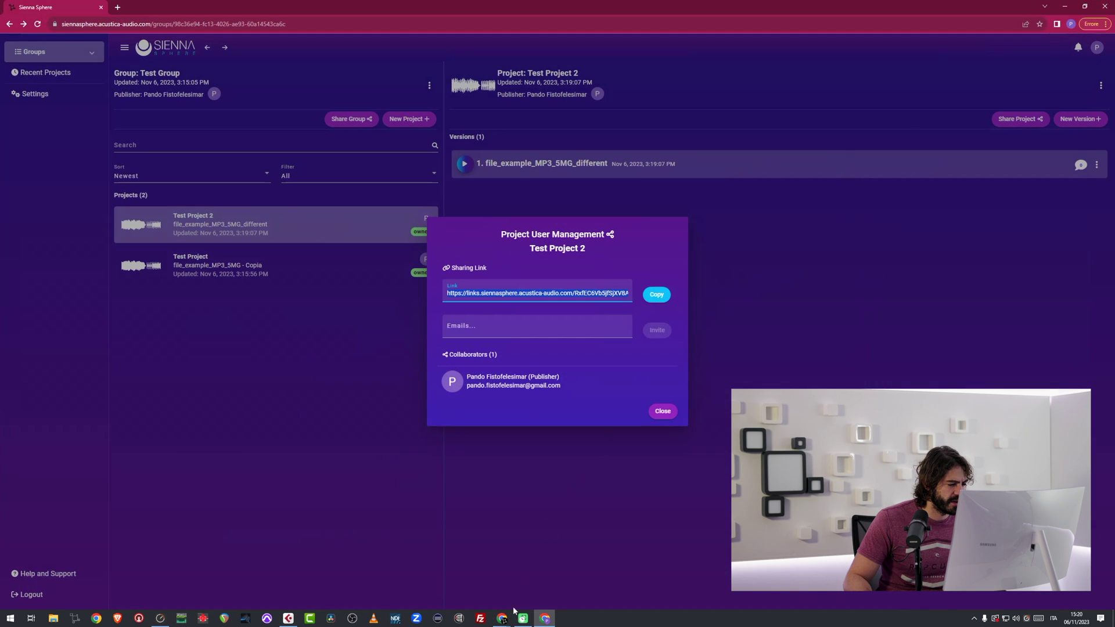
left_click(503, 617)
left_click(540, 586)
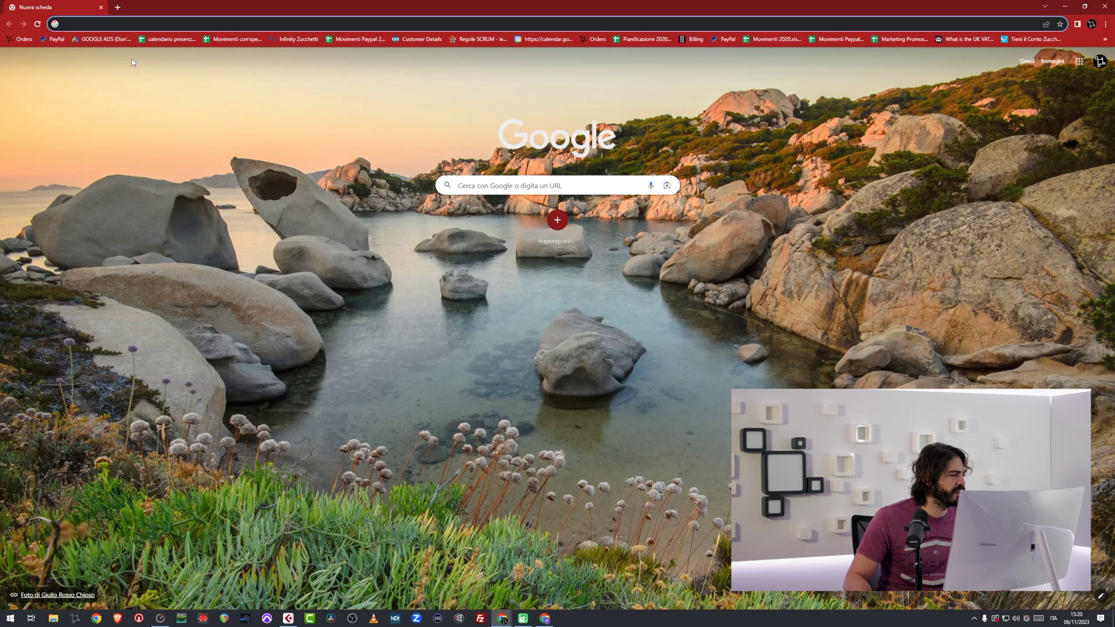
type("sienna")
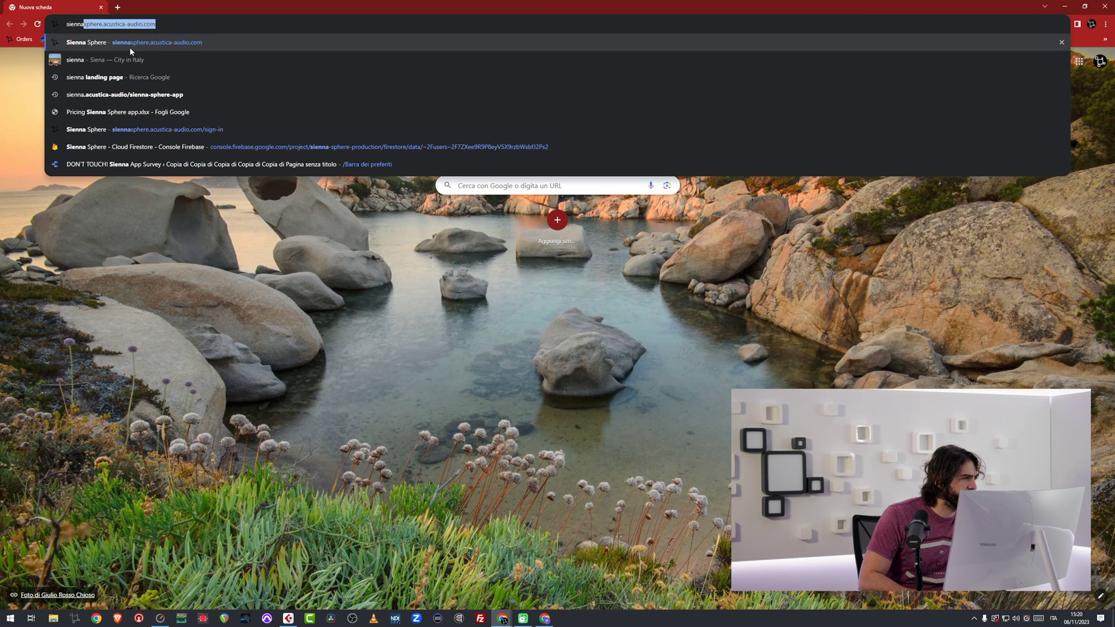
left_click(130, 47)
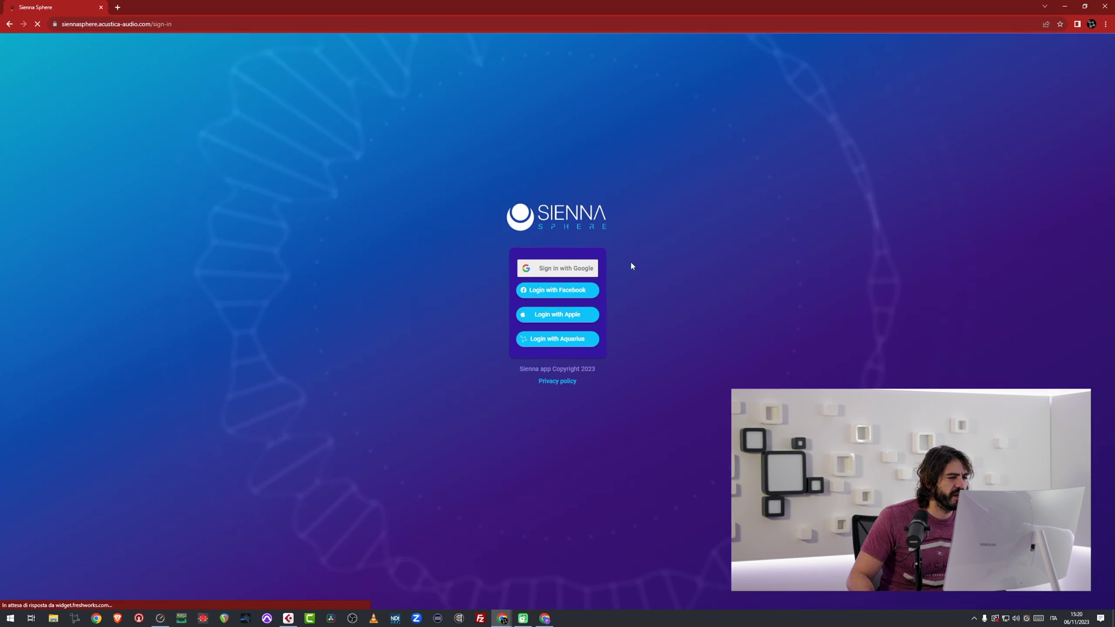
left_click(563, 269)
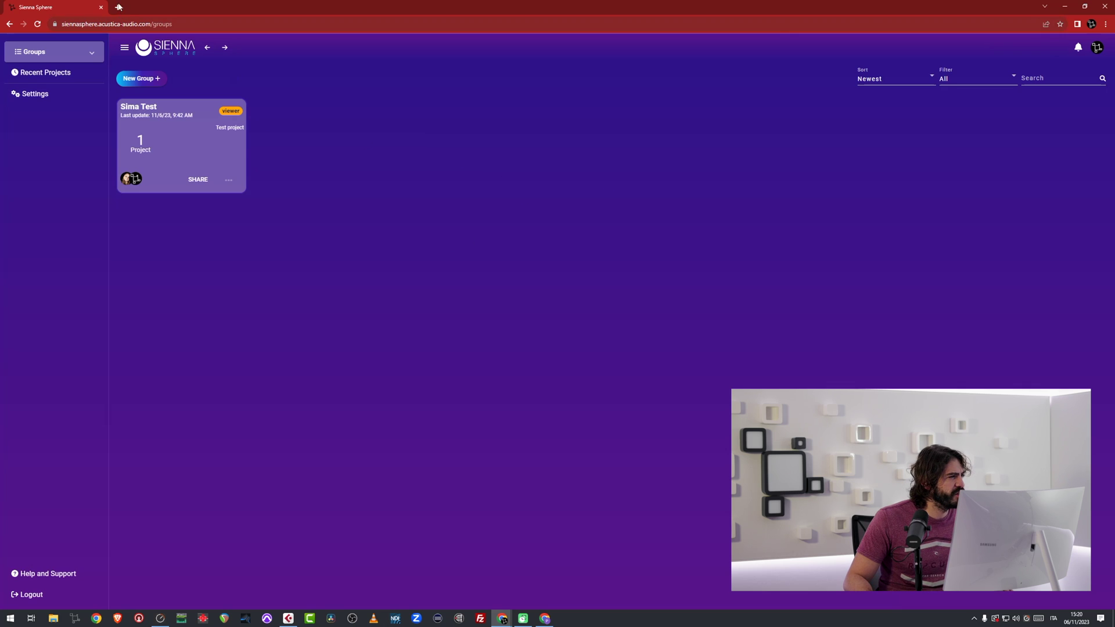
Open the pasted Test Project 2 link as the second account and accept the invitation.
left_click(145, 23)
key("ctrl+v")
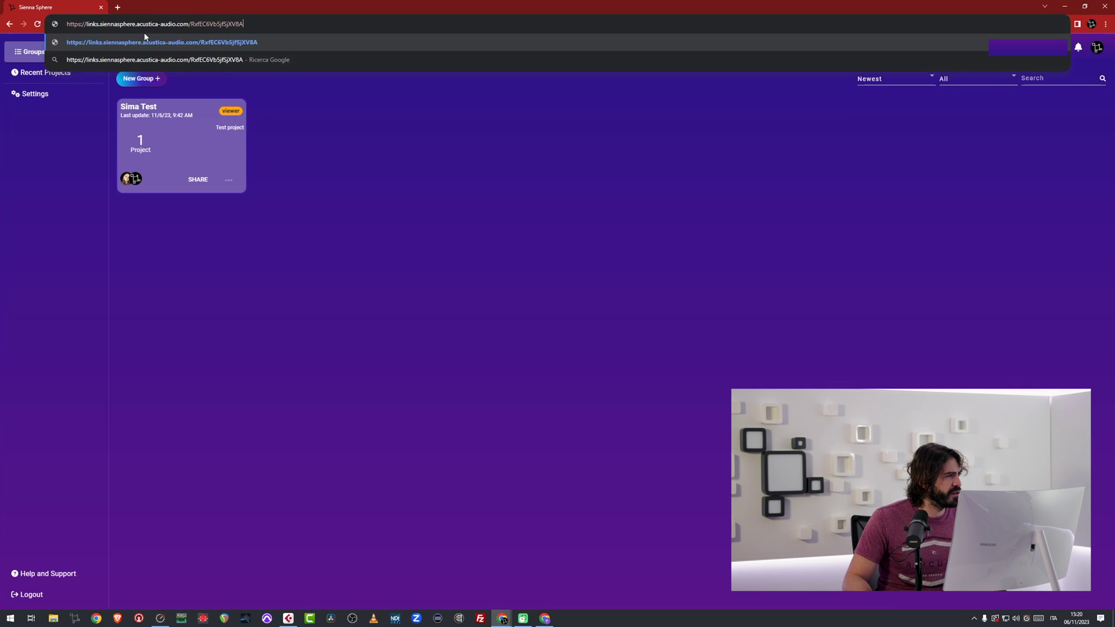
key("Return")
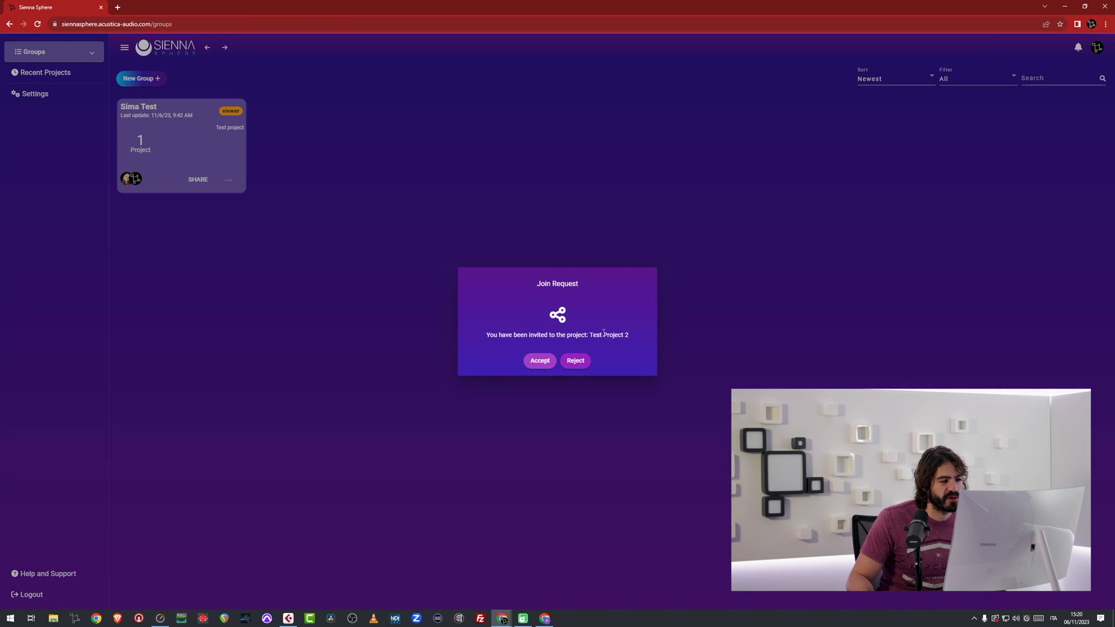
left_click(540, 362)
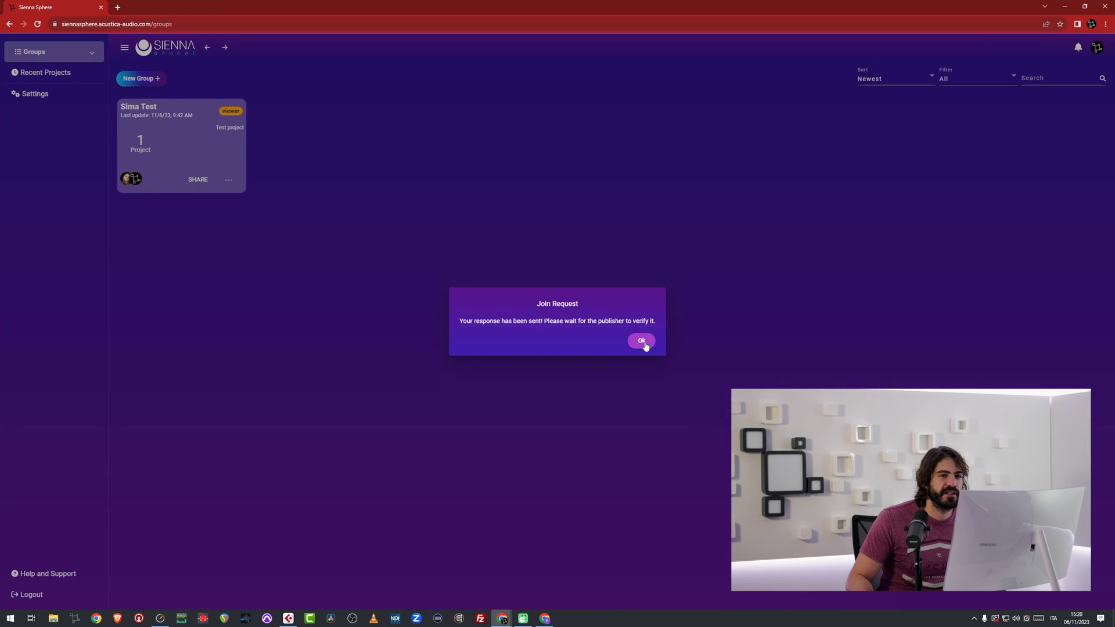
left_click(642, 342)
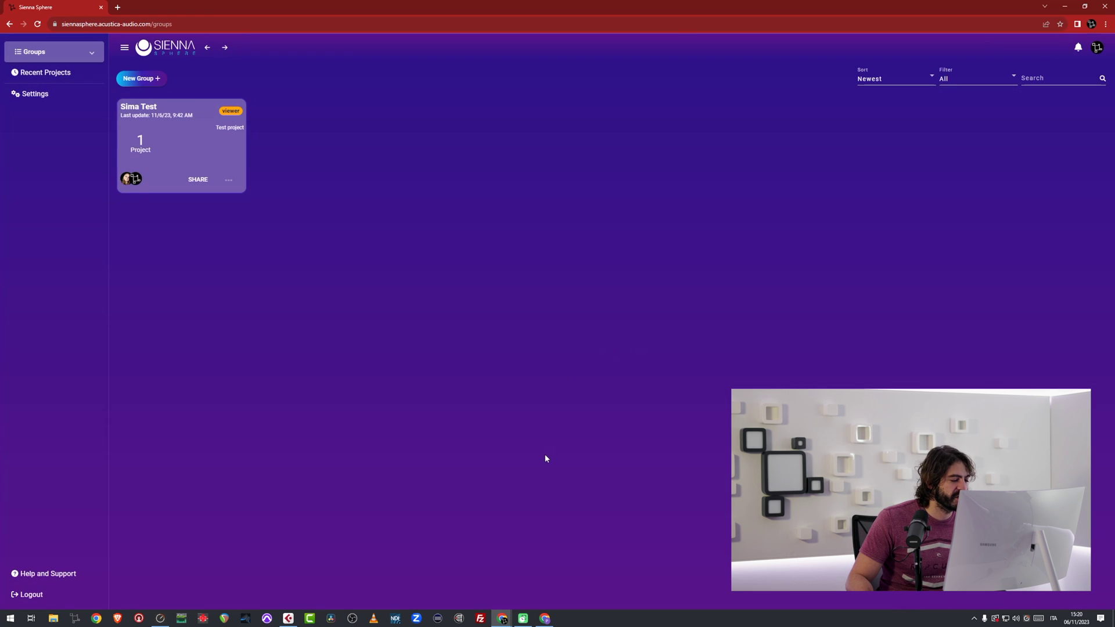
left_click(542, 618)
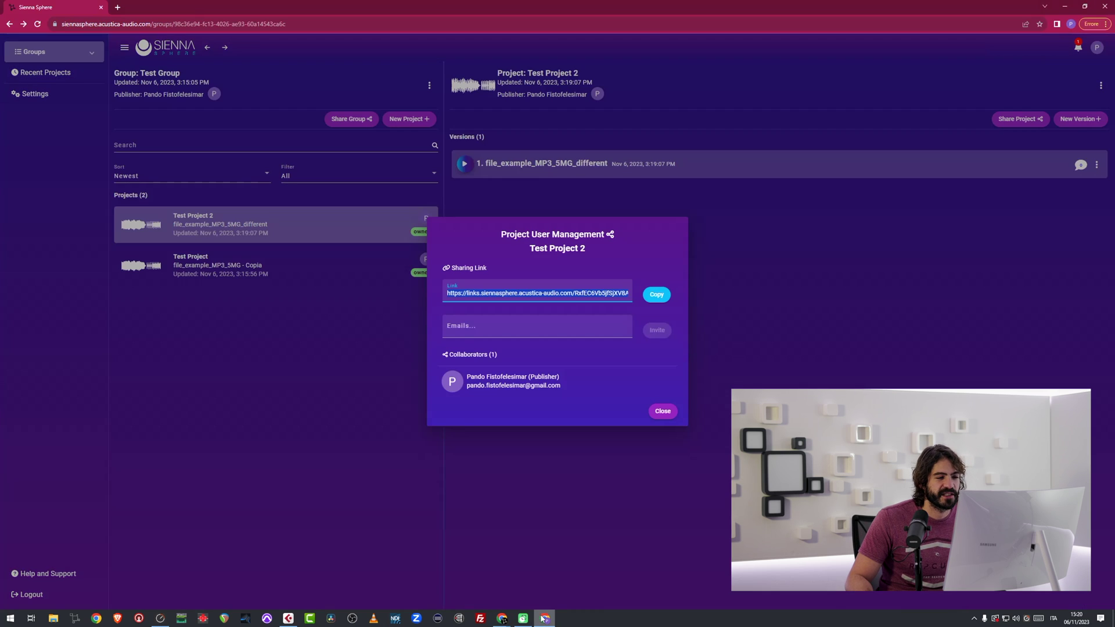
Confirm the second account's Test Project 2 join from notifications, then open Test Group.
left_click(663, 412)
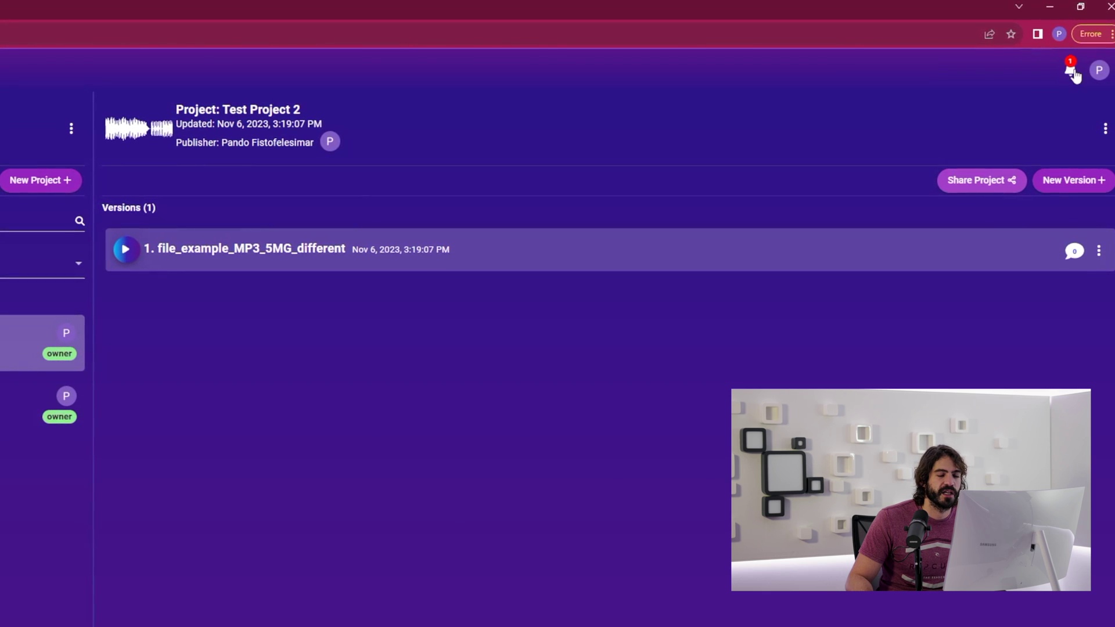
left_click(1074, 73)
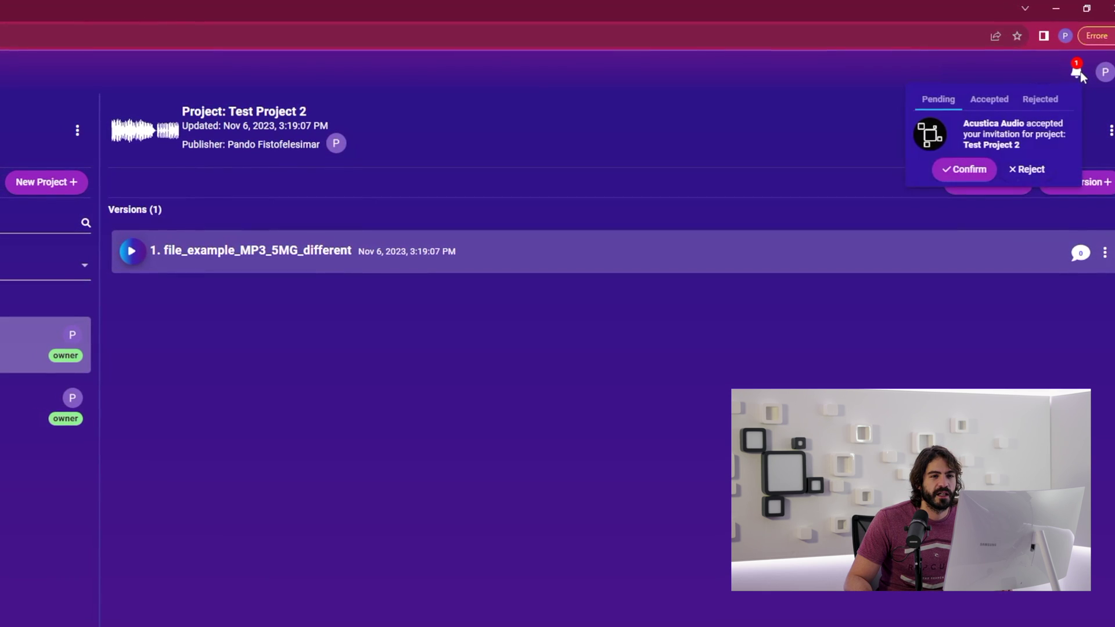
left_click(974, 181)
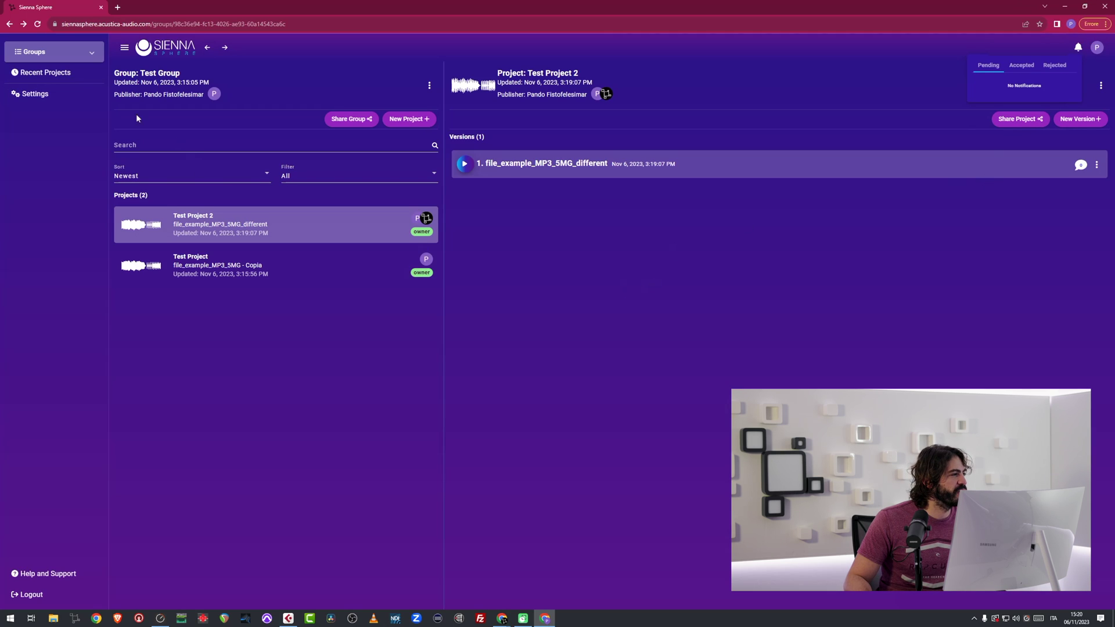
left_click(48, 55)
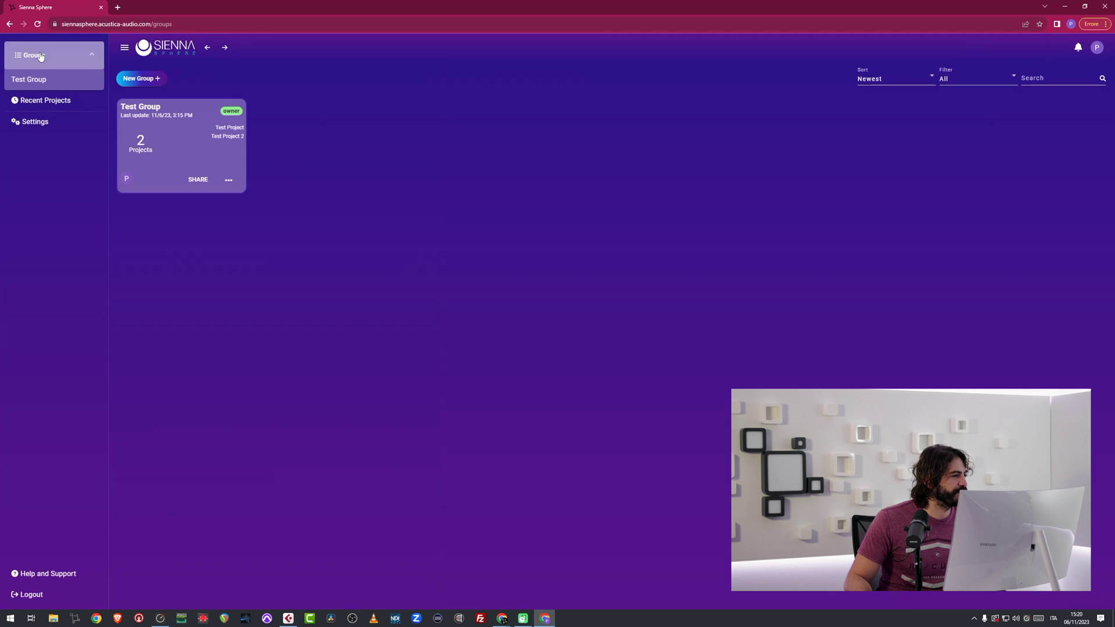
left_click(191, 151)
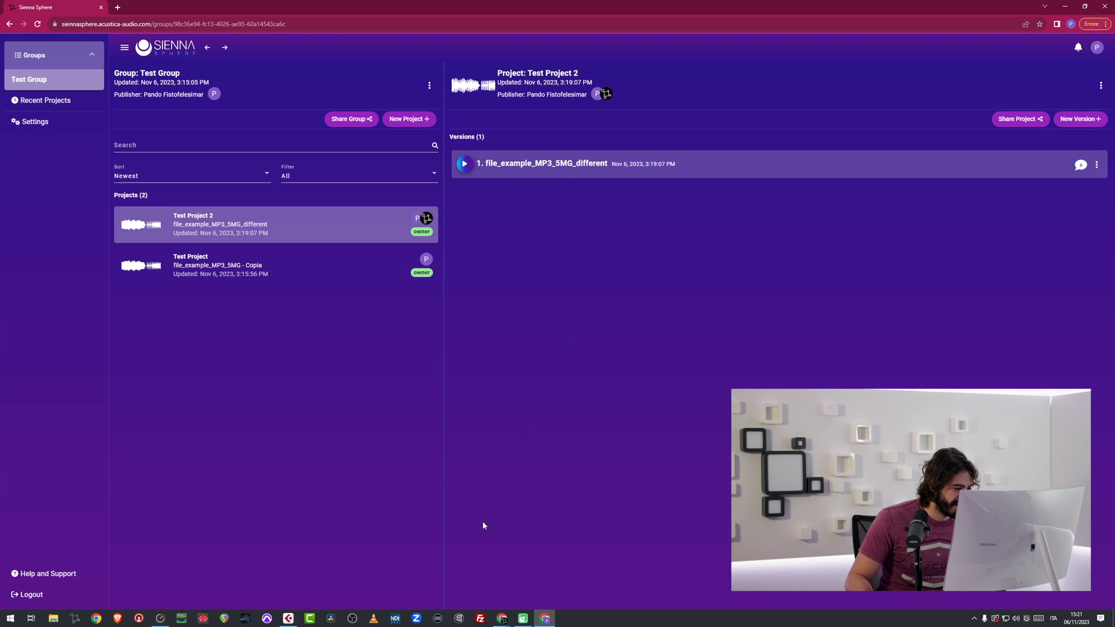
In the second account, open Test Project 2's file_example_MP3_5MG_different version from Recent Projects.
mouse_move(501, 620)
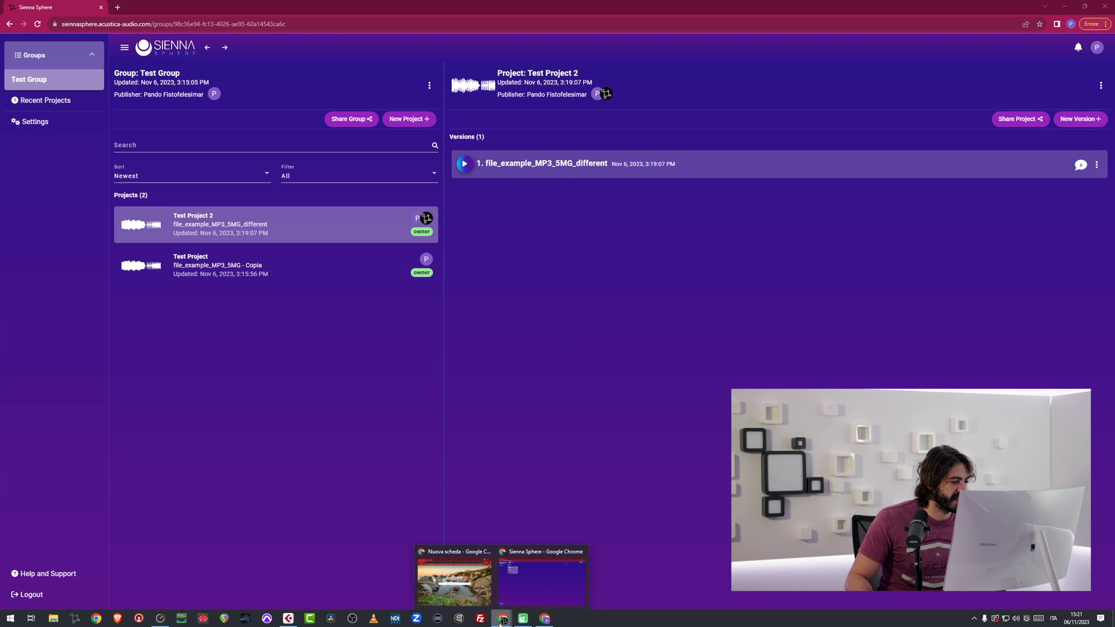
left_click(538, 582)
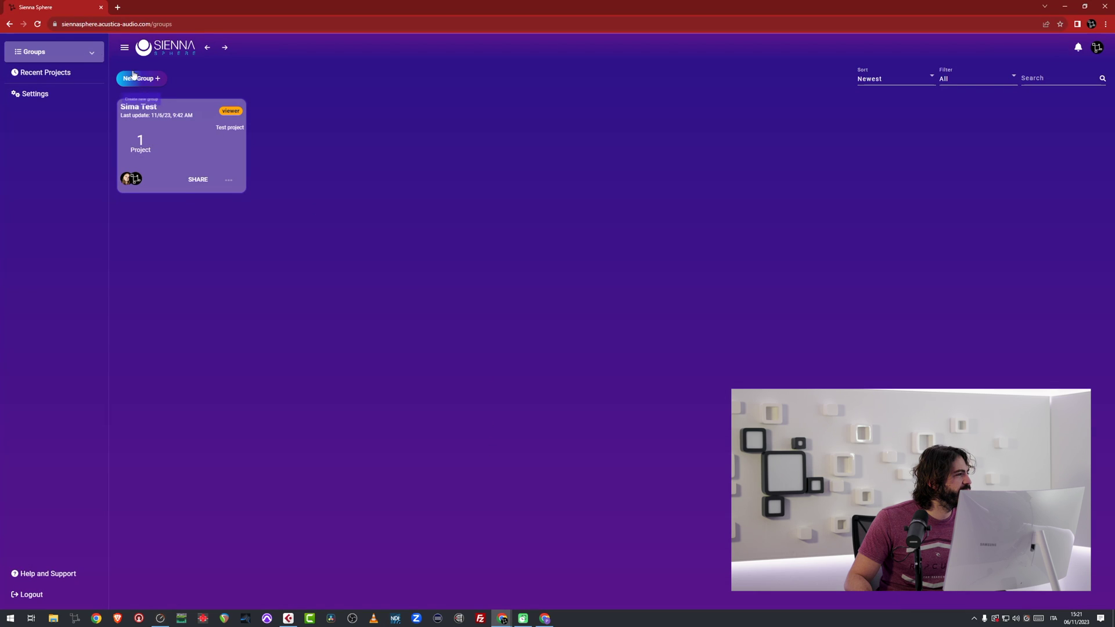
left_click(46, 77)
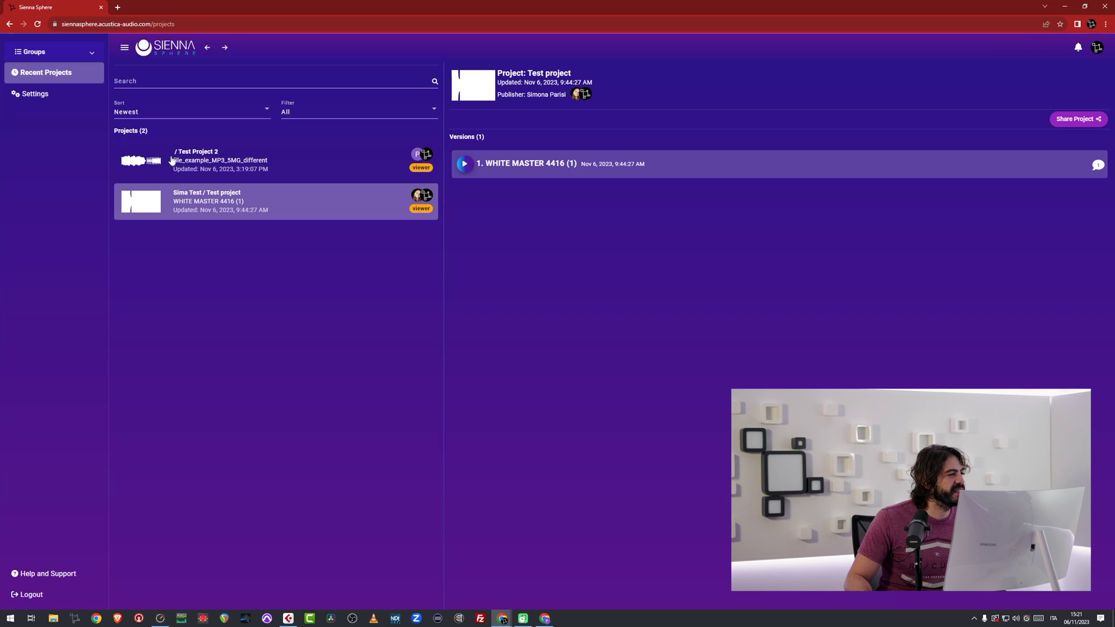
left_click(240, 164)
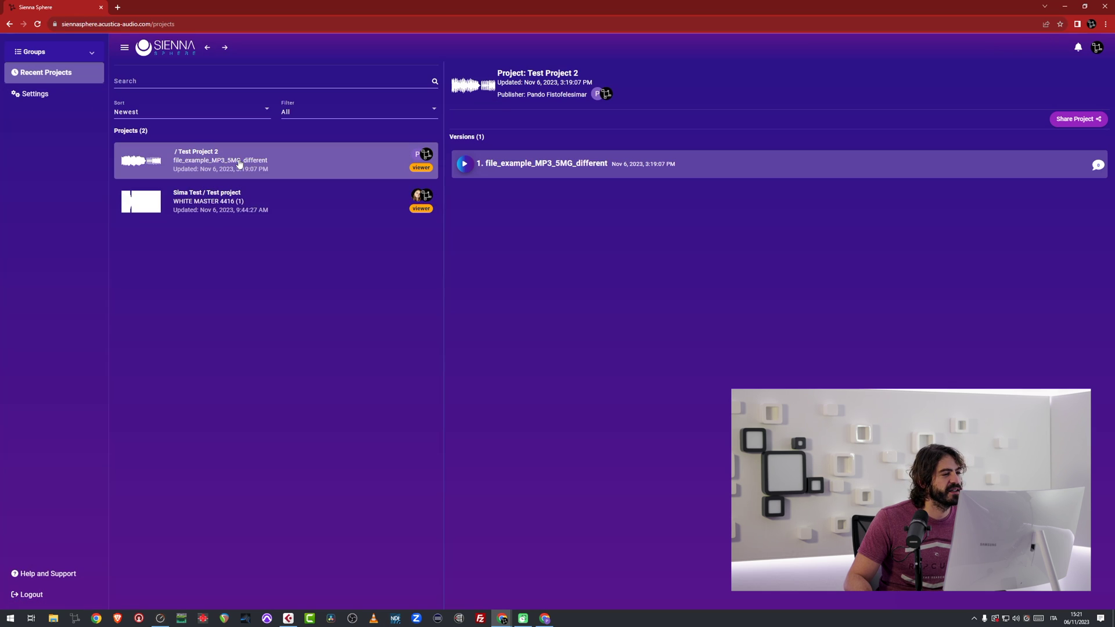
left_click(559, 168)
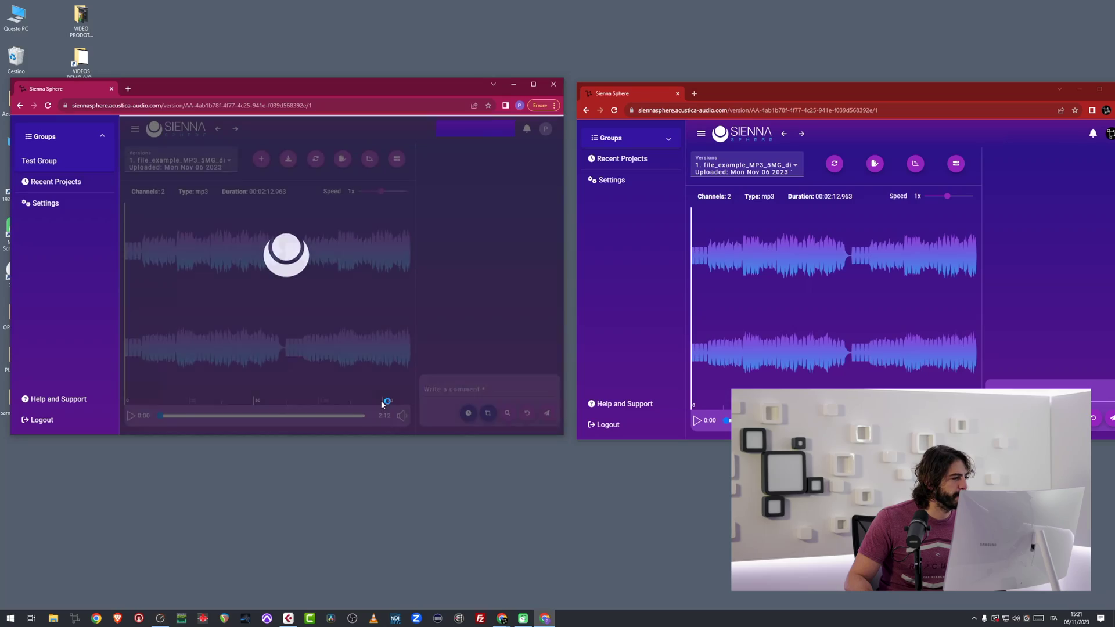
Post the comment 'this is a graceful part of the song' at 0:48 on the waveform.
left_click(230, 257)
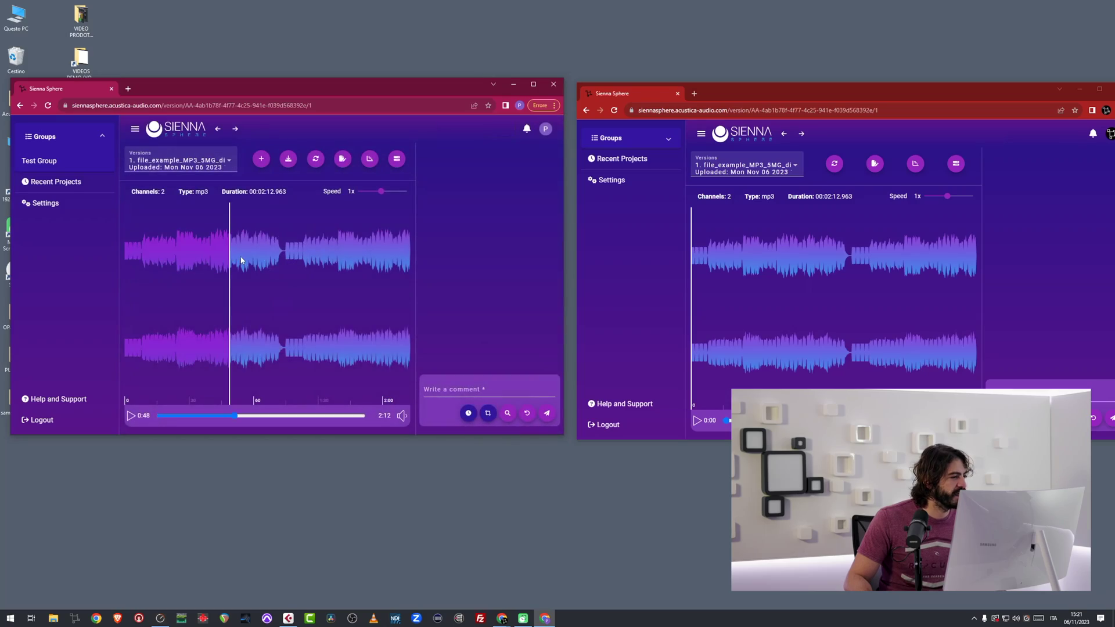
left_click(442, 391)
type("this is a graceful part")
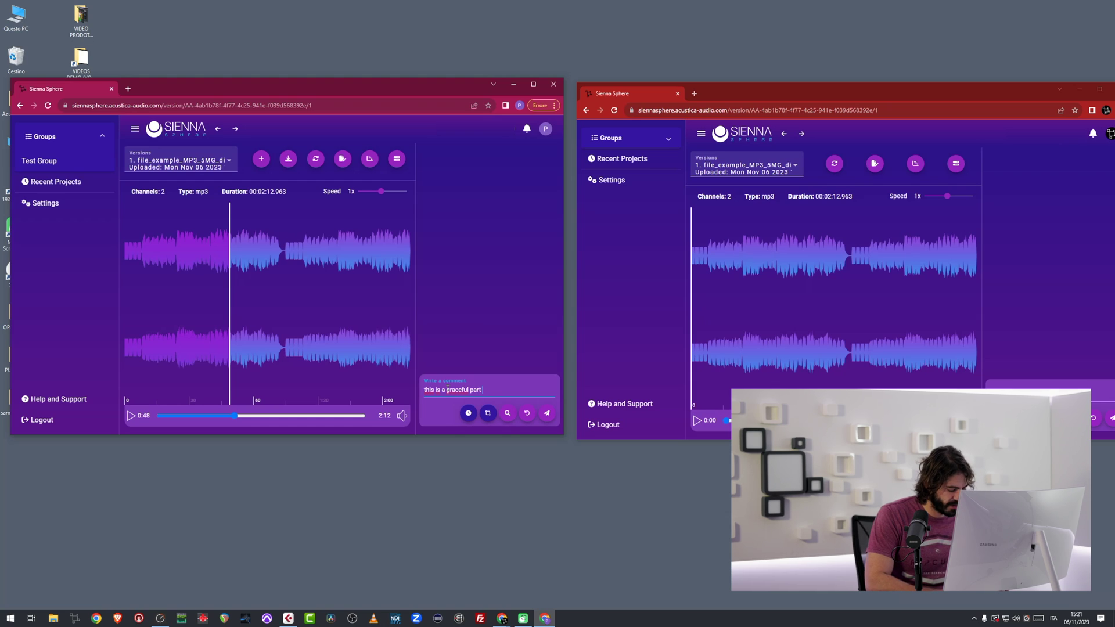
type("song")
key("Return")
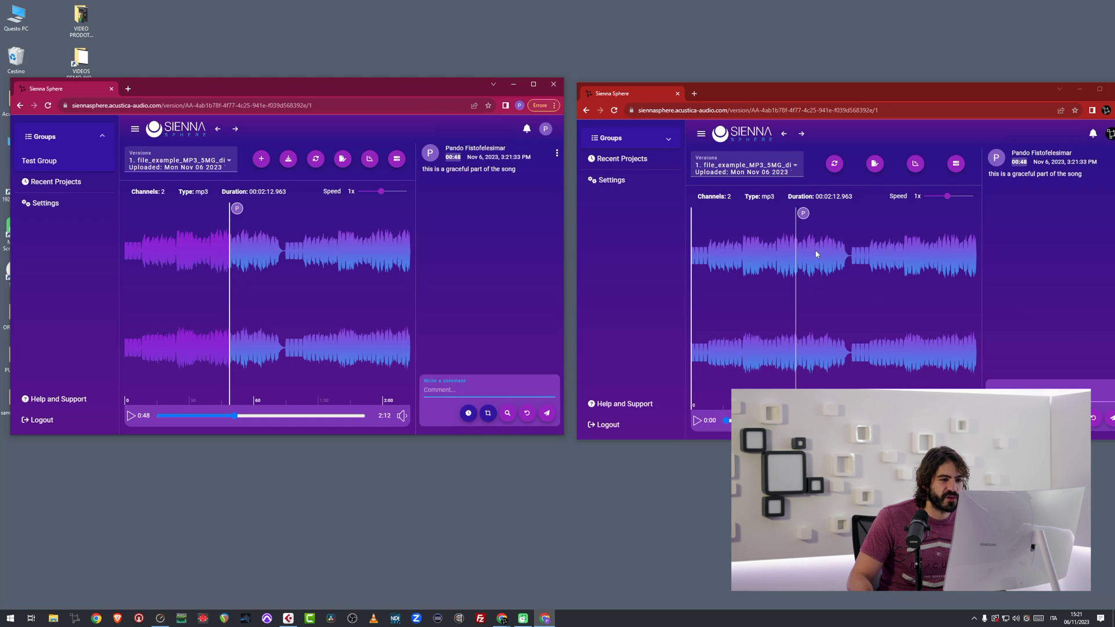
From the second account's window, reply 'I think so too' to the 0:48 comment.
left_click(803, 260)
left_click_drag(978, 102, 912, 105)
left_click(1054, 164)
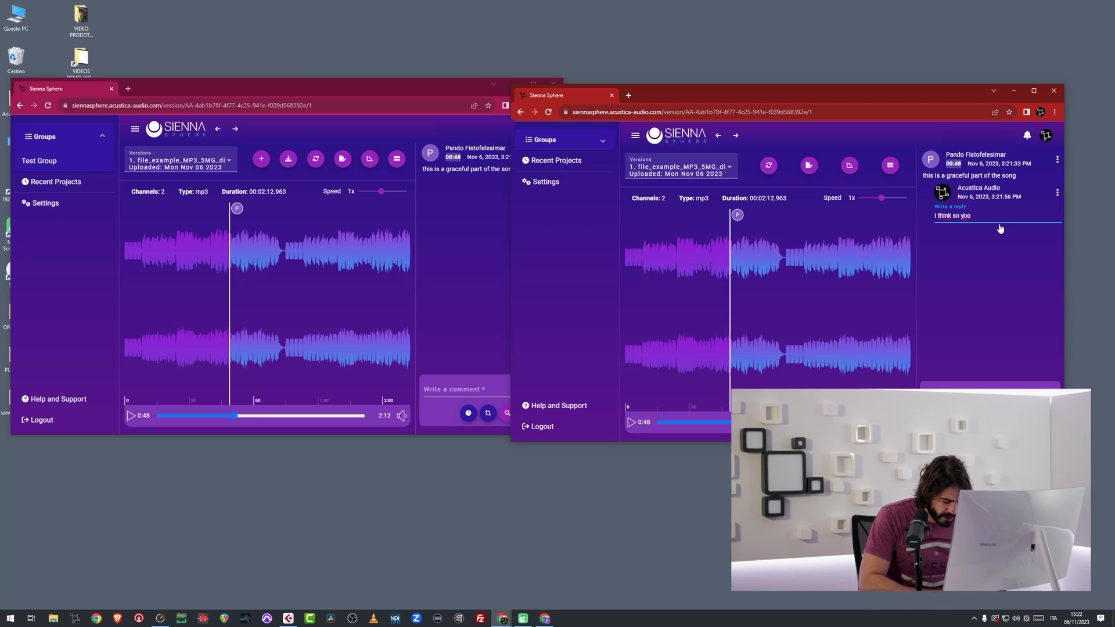
type("t")
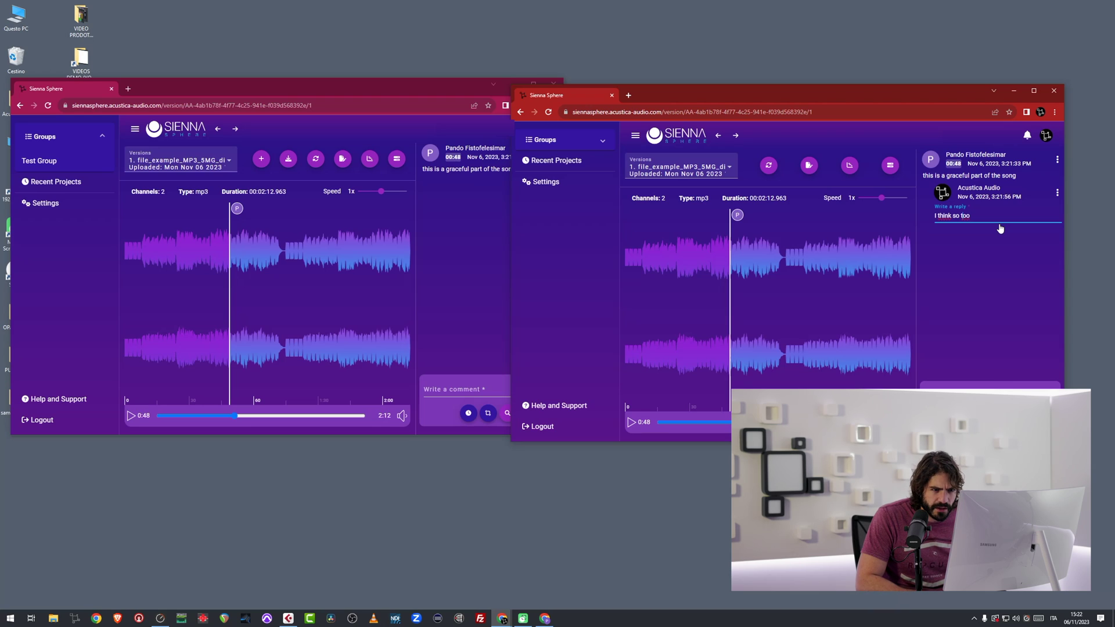
key("Return")
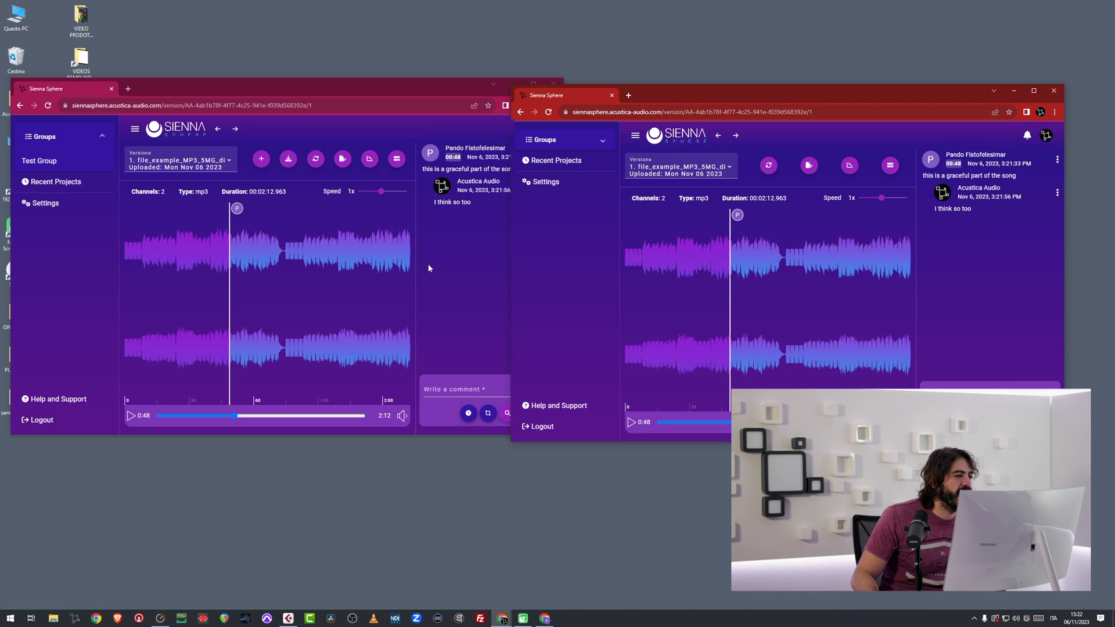
left_click(459, 263)
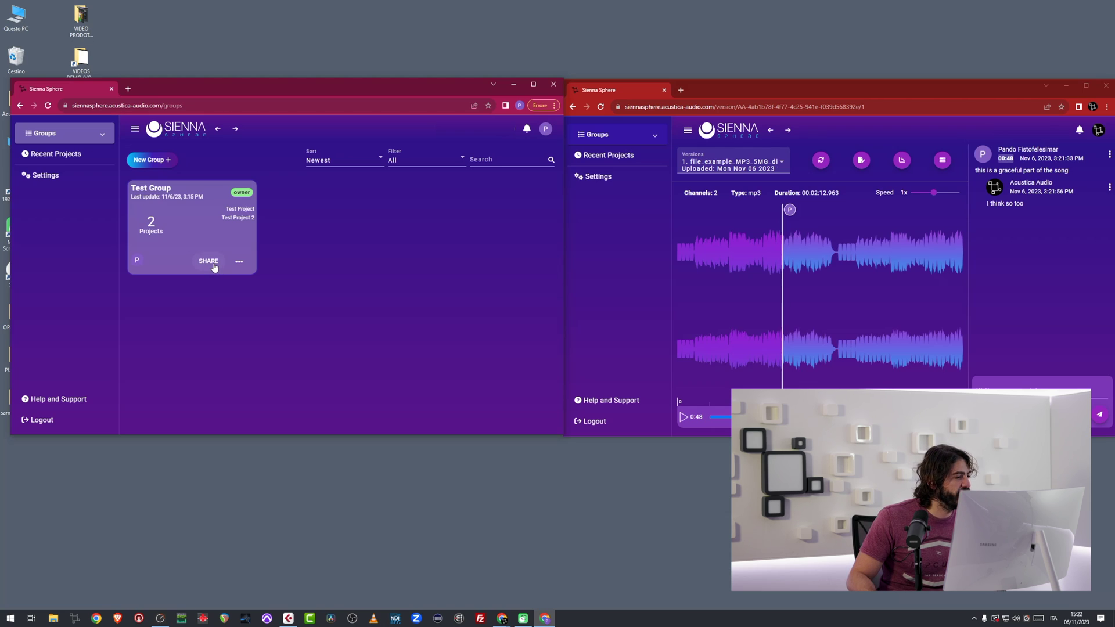
Copy Test Group's sharing link and open it in the second account's window.
left_click(208, 261)
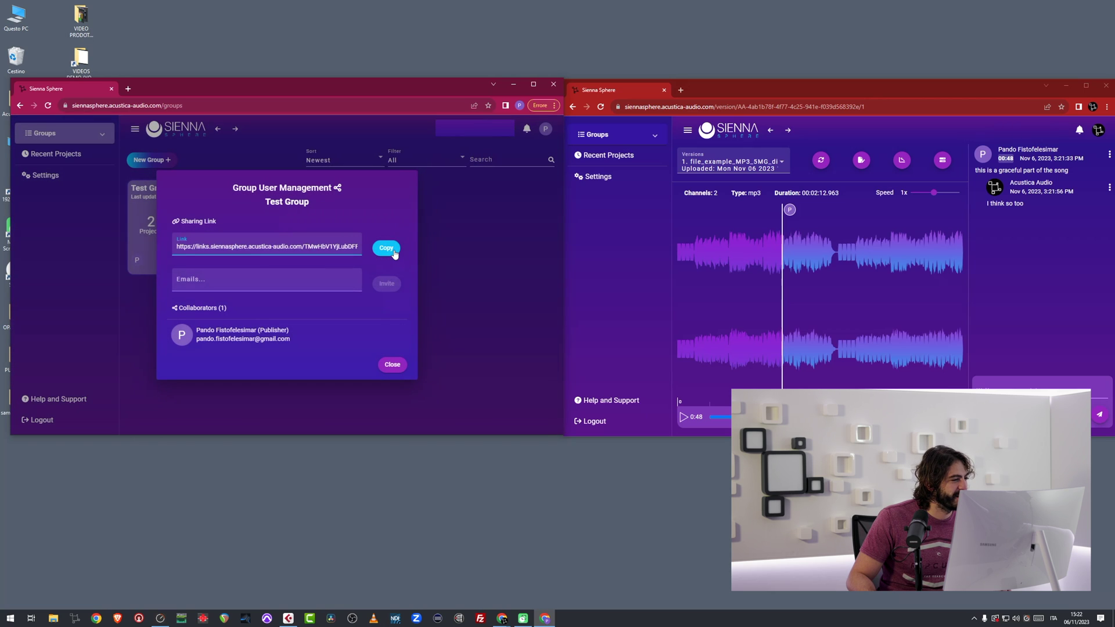
left_click(389, 254)
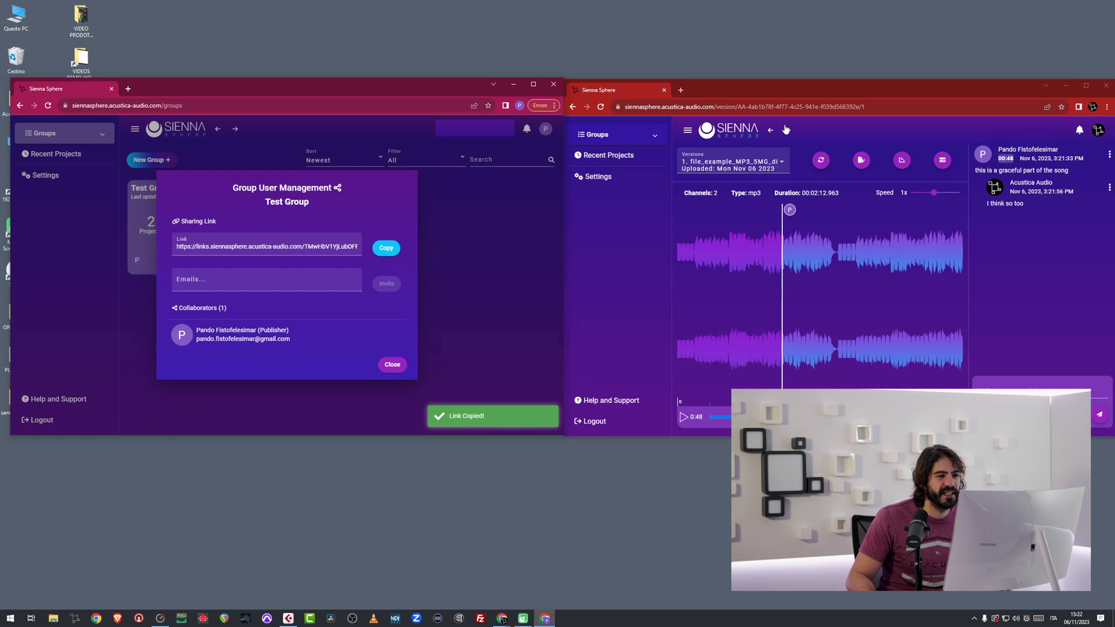
left_click(790, 106)
key("ctrl+v")
key("Return")
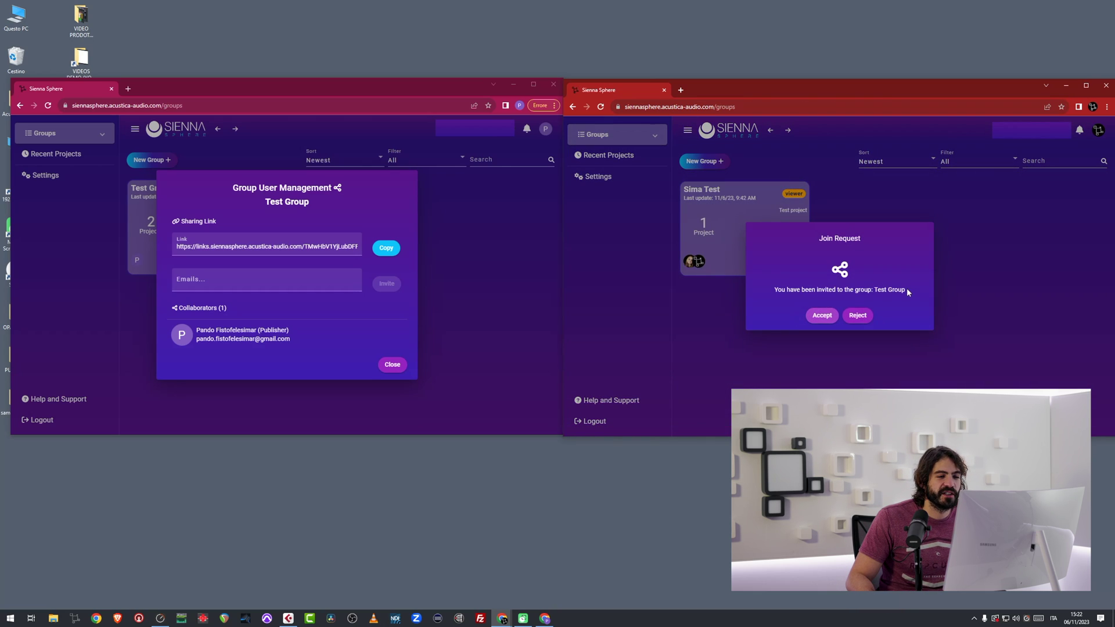
Accept the Test Group invitation as the second account and confirm it from the owner's notifications.
left_click(820, 317)
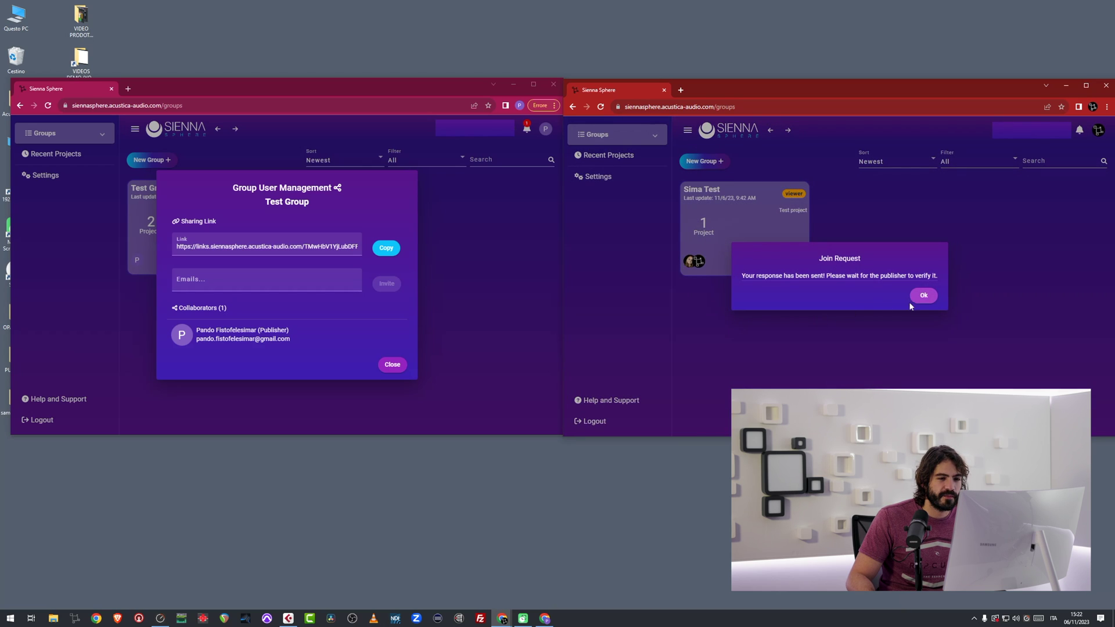
left_click(920, 297)
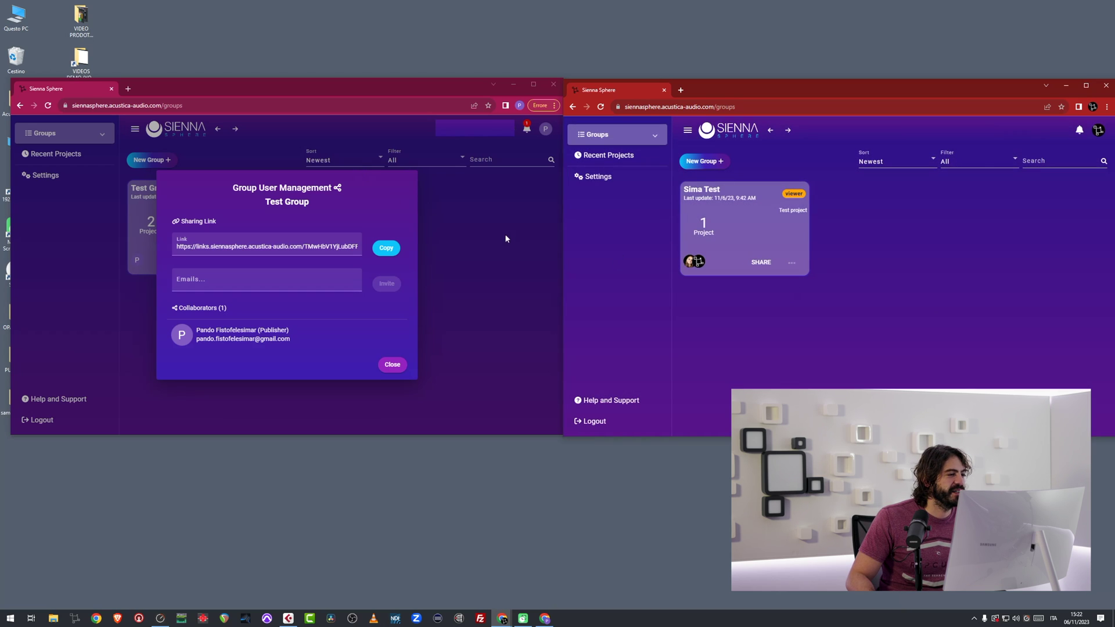
left_click(393, 365)
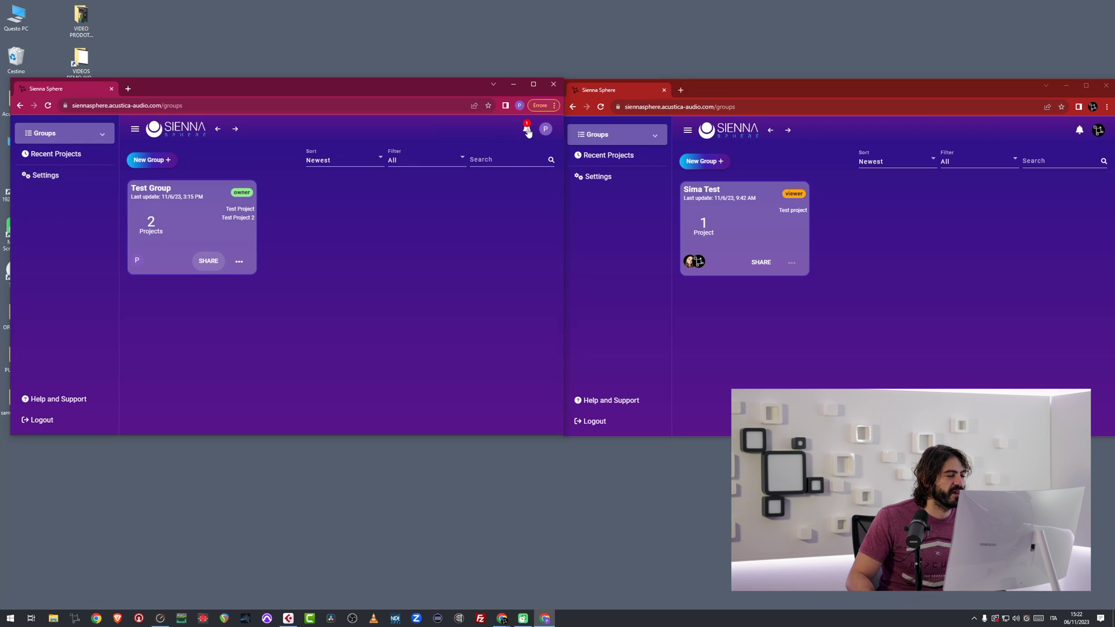
left_click(527, 131)
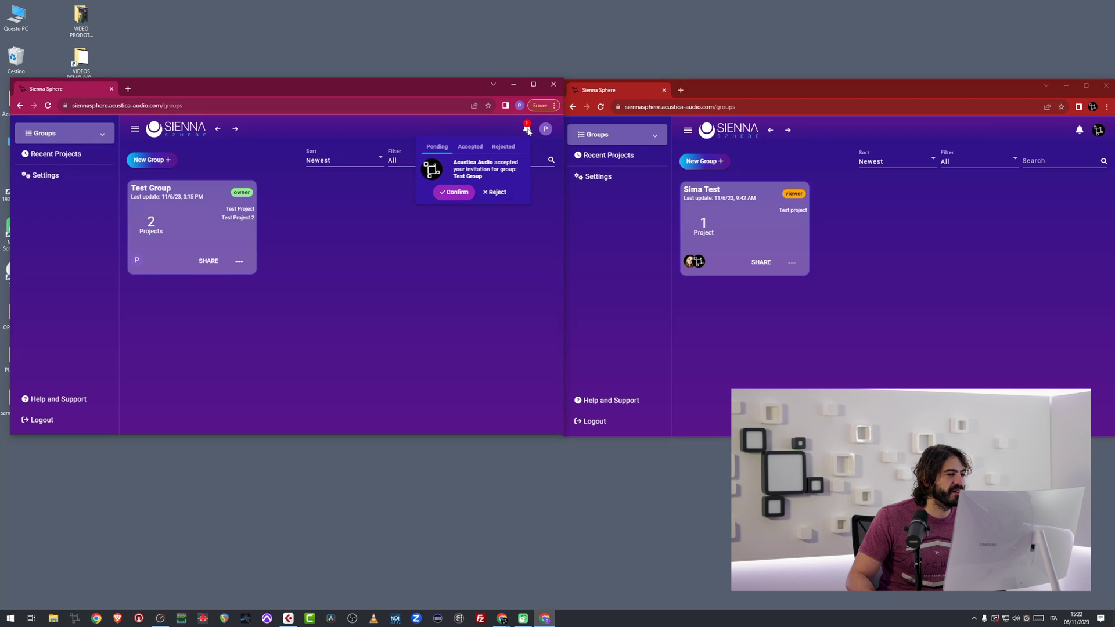
left_click(454, 192)
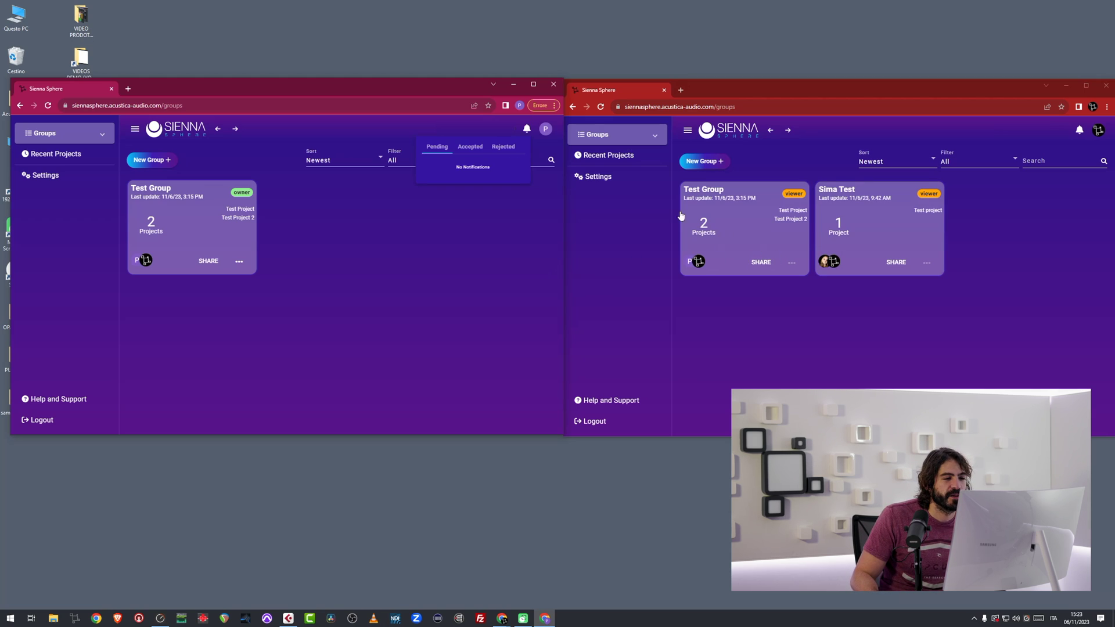
Open Test Group in the second account and switch between its projects, ending on Test Project 2.
left_click(747, 225)
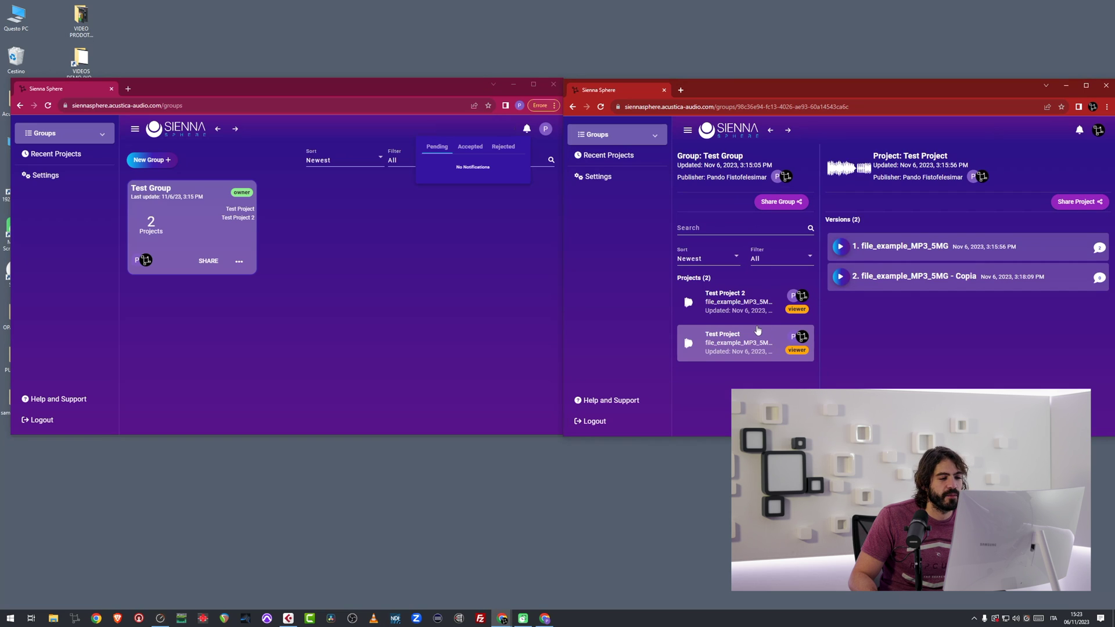
left_click(736, 304)
left_click(735, 346)
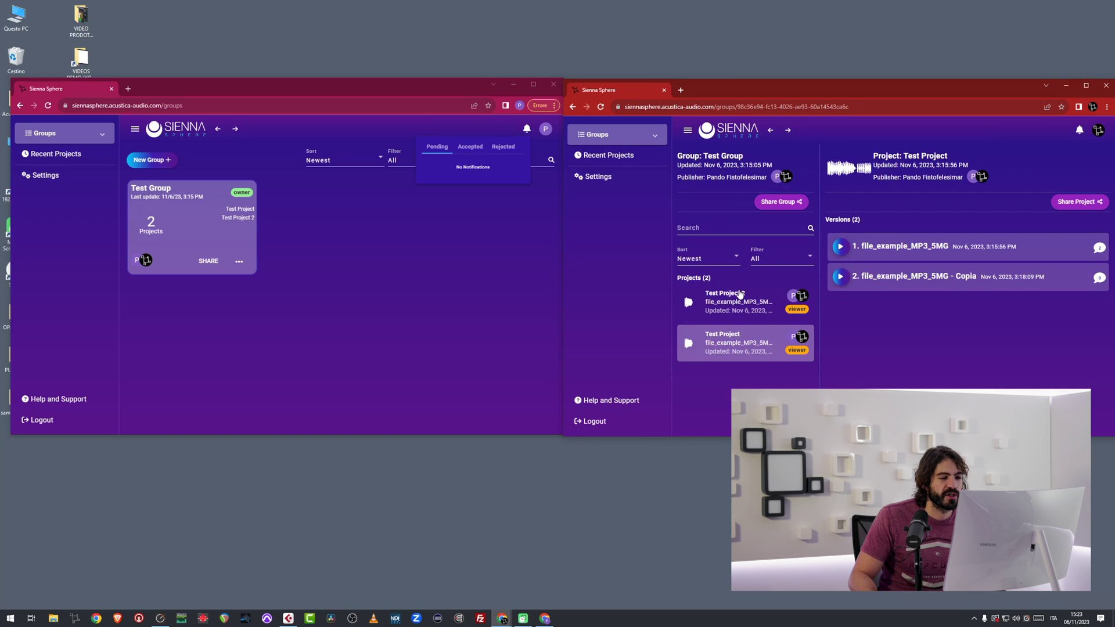
left_click(739, 294)
left_click(746, 348)
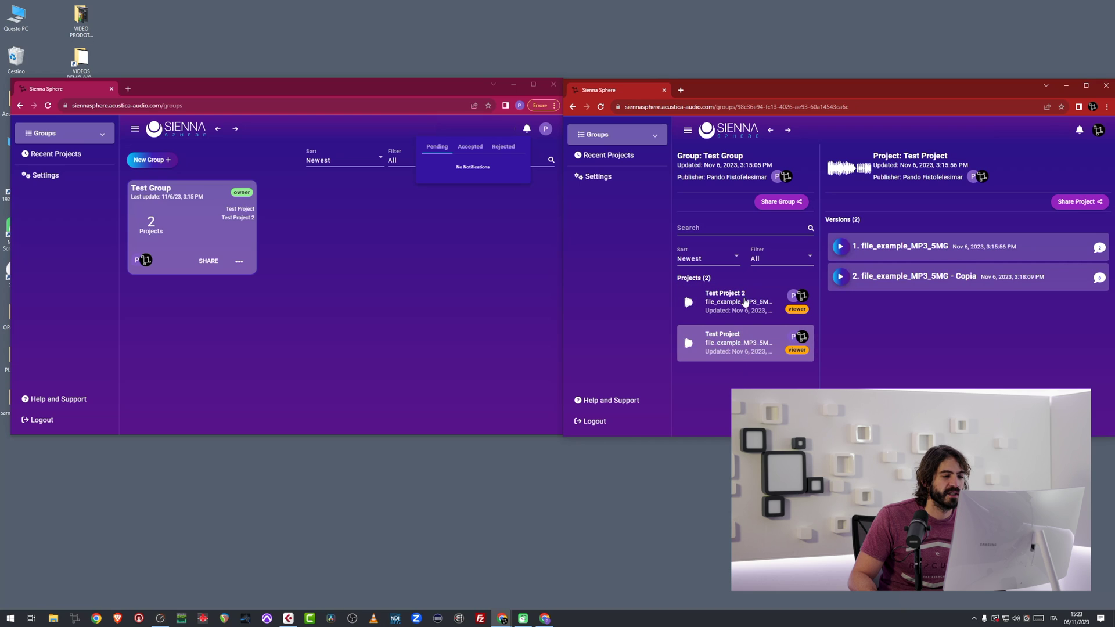
left_click(746, 303)
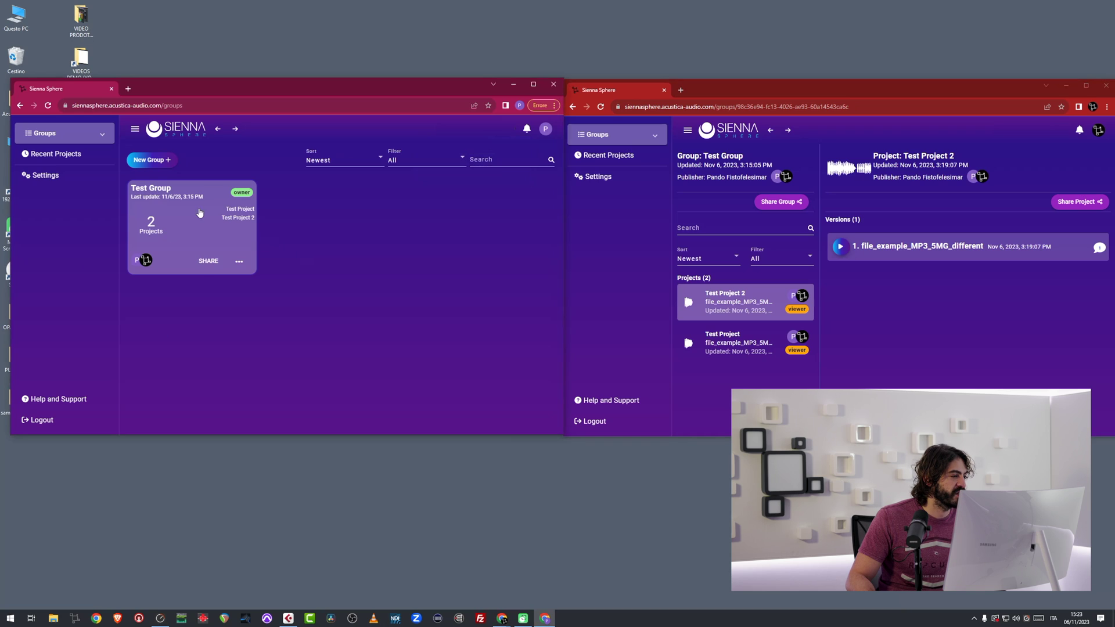
Change the second account's Test Group role from VIEWER to EDITOR and reload its window.
left_click(206, 262)
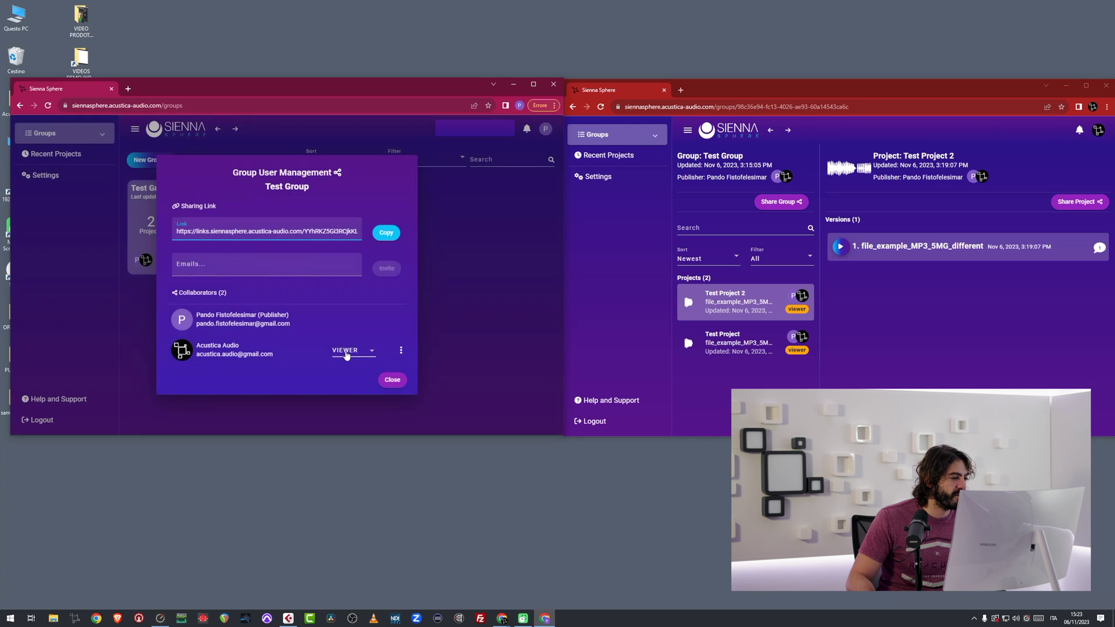
left_click(348, 350)
left_click(341, 372)
left_click(394, 382)
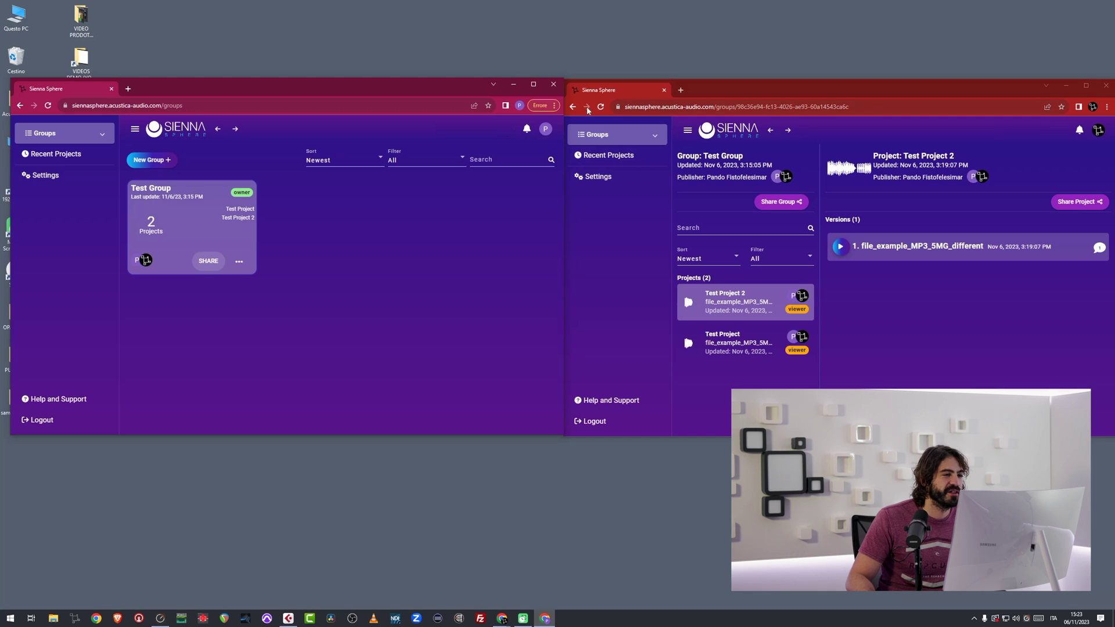
left_click(601, 108)
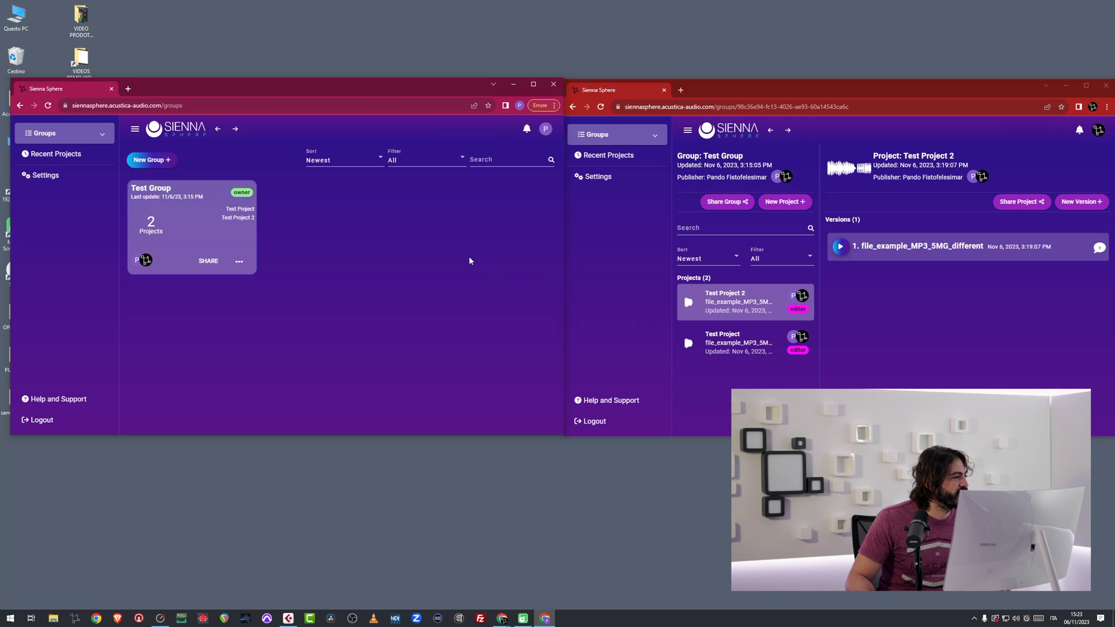
double_click(396, 88)
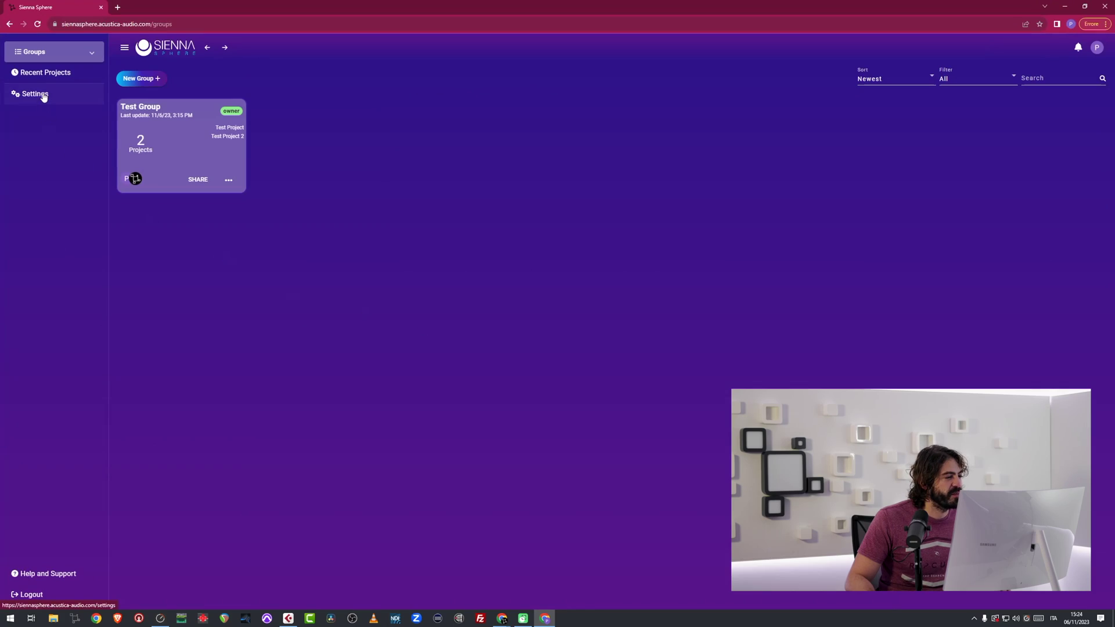
Open Settings to view storage use (15.22 MB of 30GB) and the Dropbox and Acquarius link options.
left_click(44, 96)
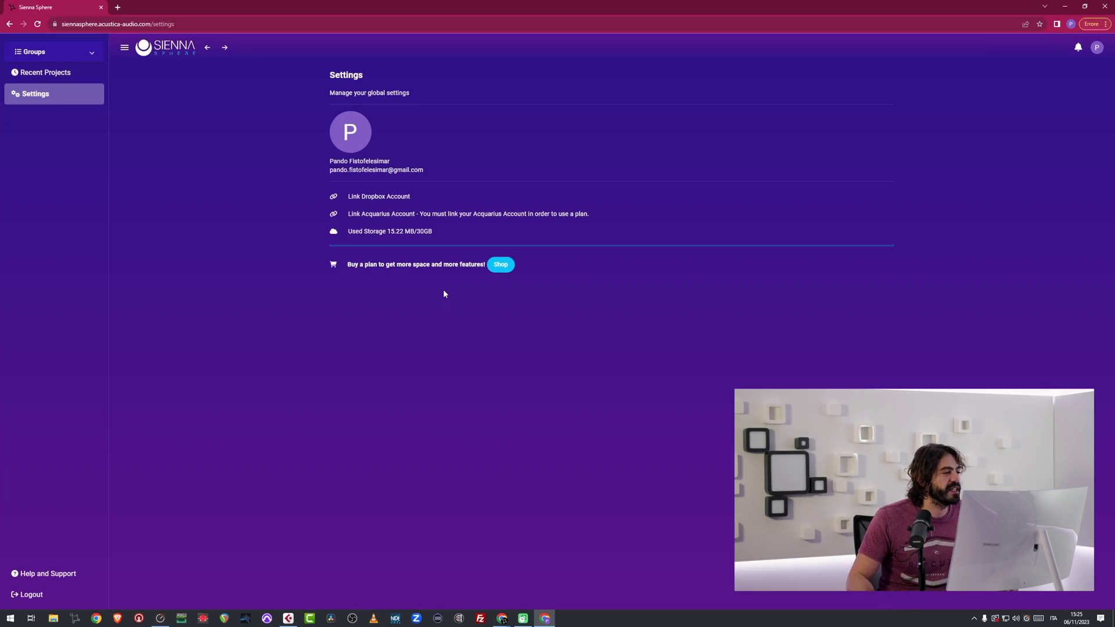
In Test Group, review Test Project 2's notes, then choose Export to Drive/Dropbox from its menu.
left_click(50, 56)
left_click(168, 141)
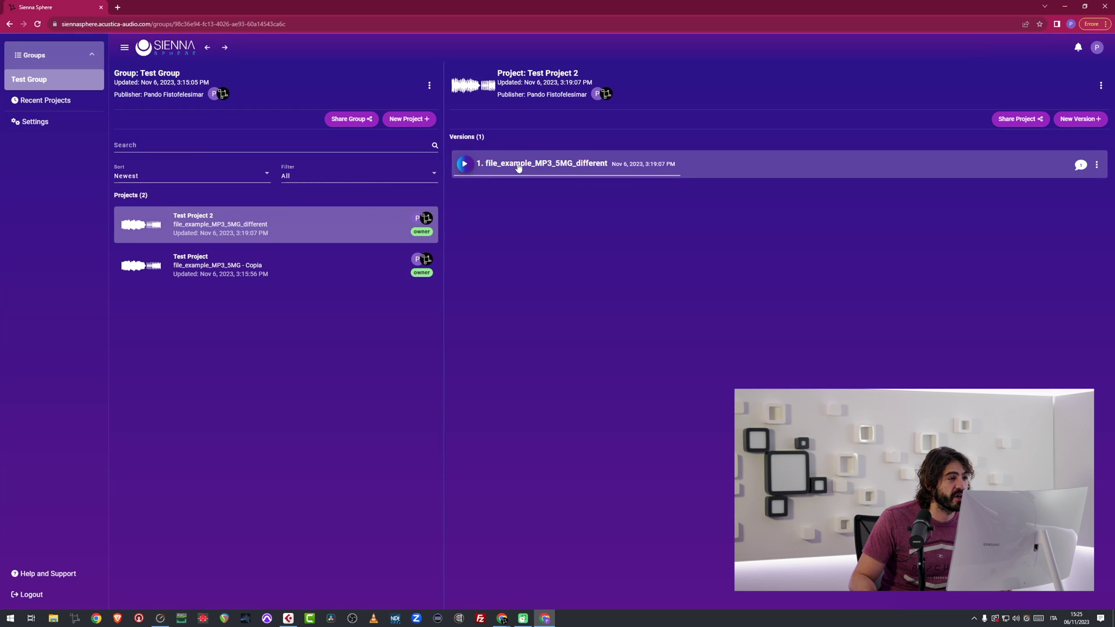
left_click(1101, 87)
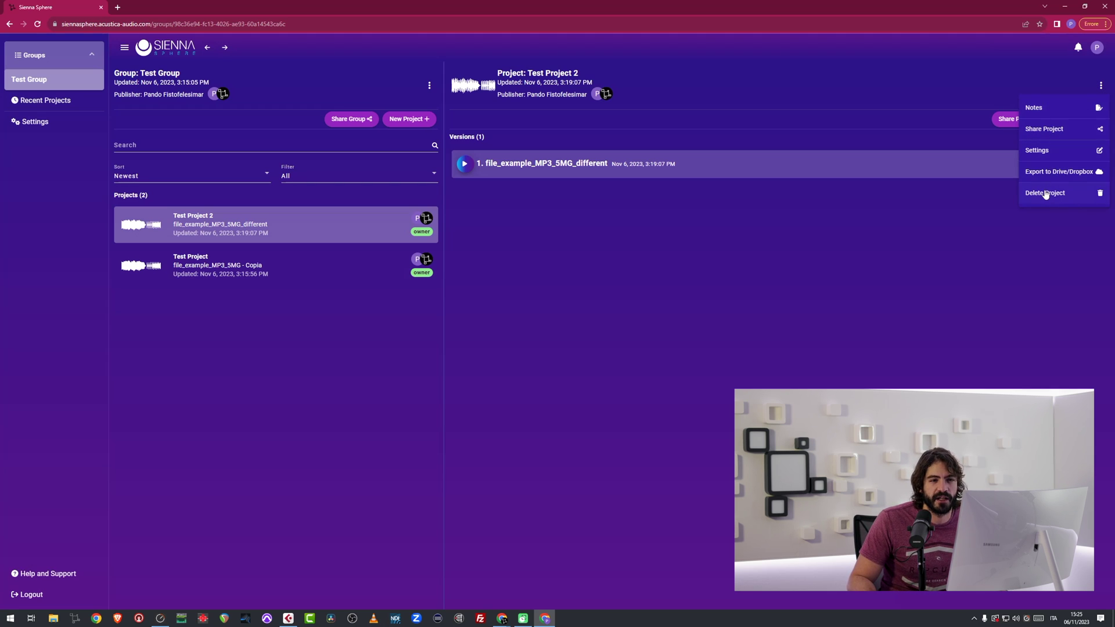
left_click(1052, 110)
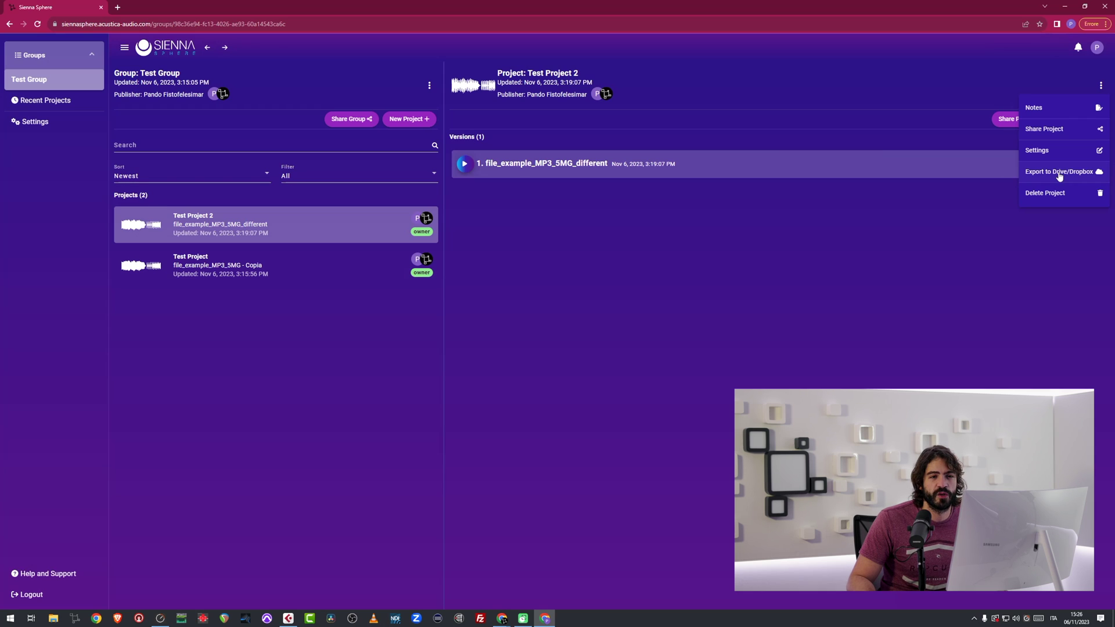
left_click(984, 217)
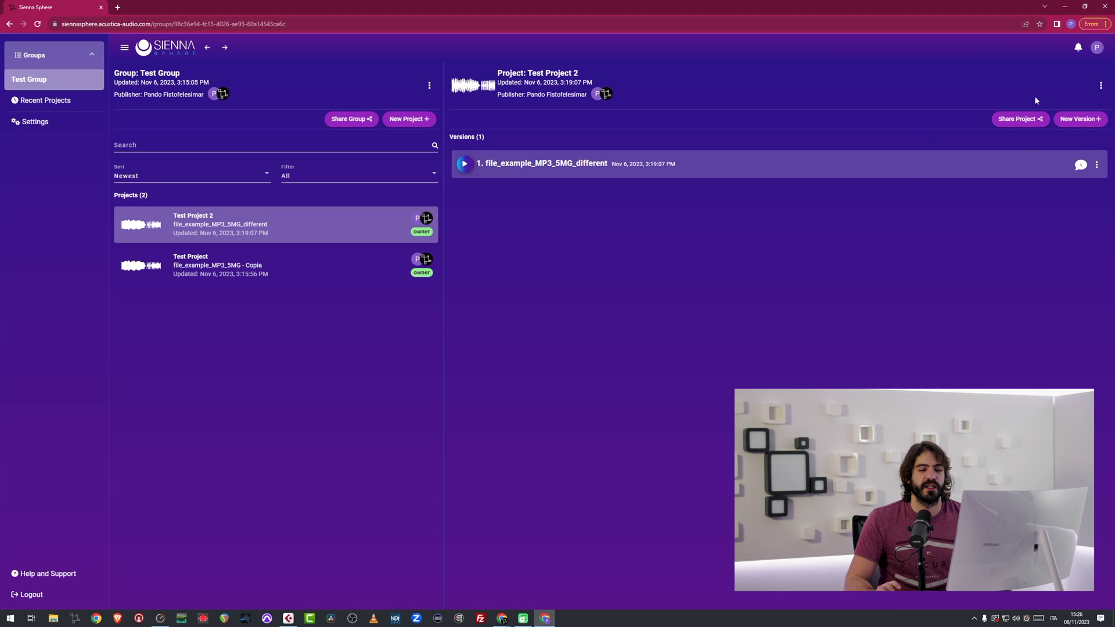
left_click(1101, 87)
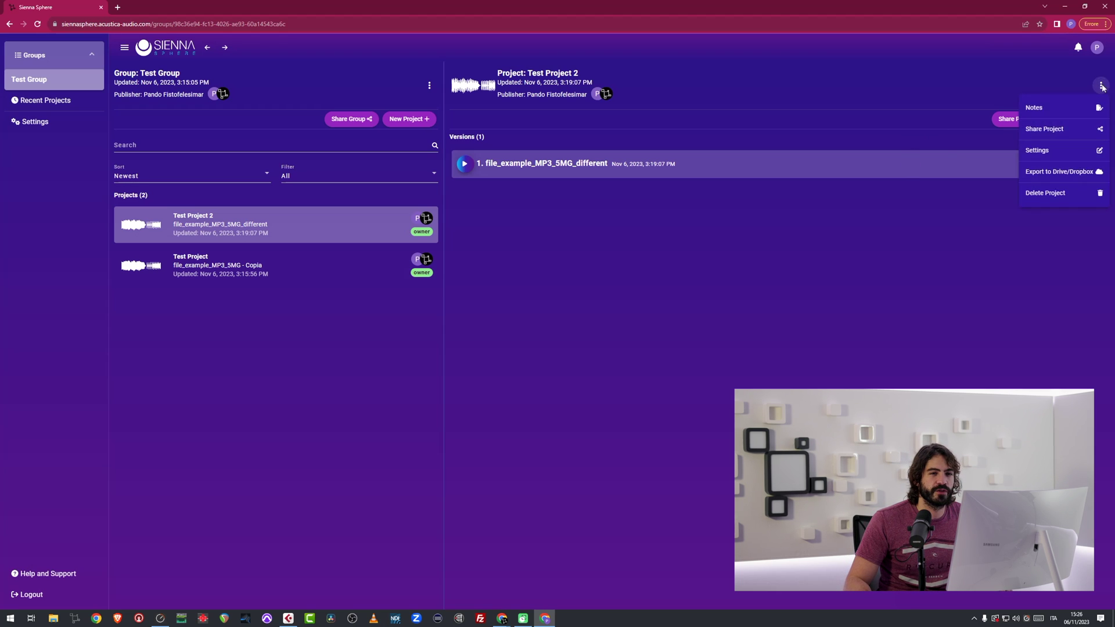
left_click(1070, 178)
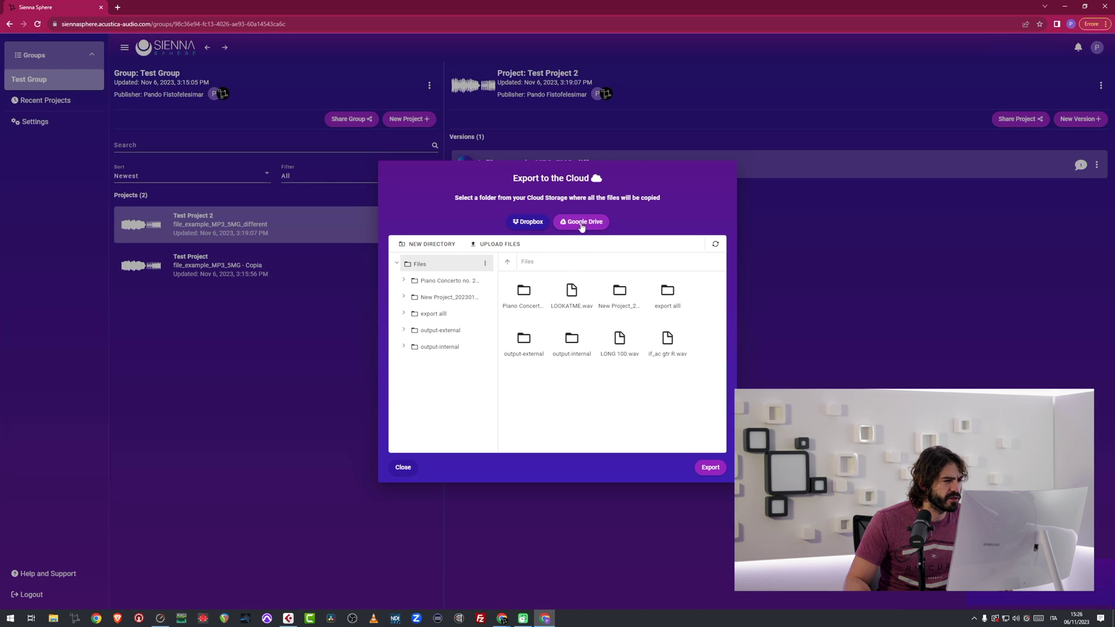
Export file_example_MP3_5MG_different to the Piano Concerto folder on Google Drive.
left_click(711, 469)
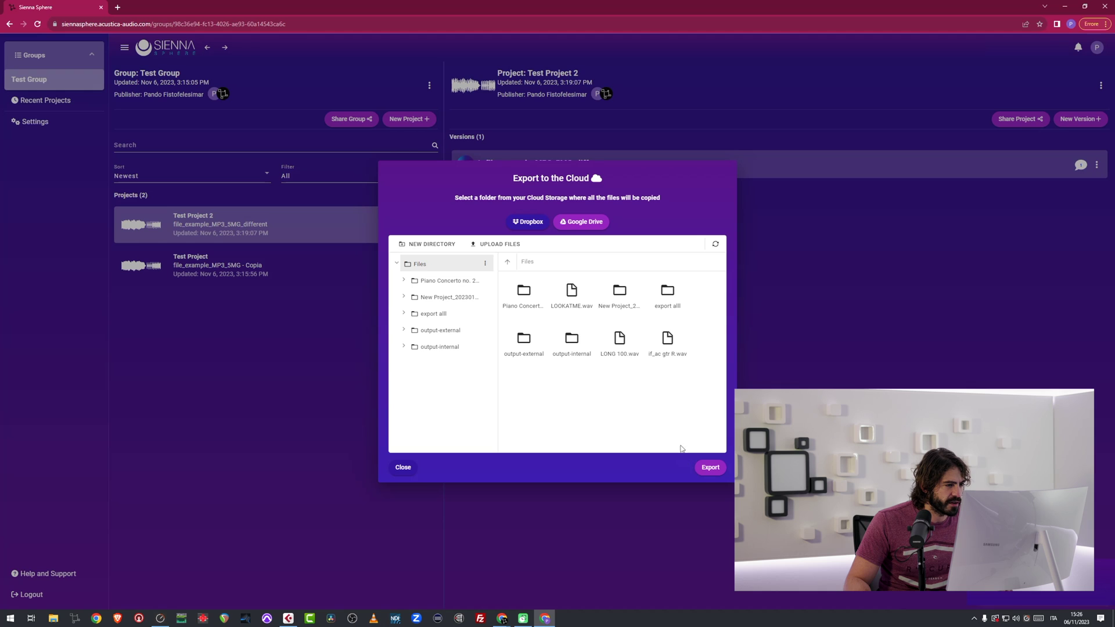
left_click(710, 468)
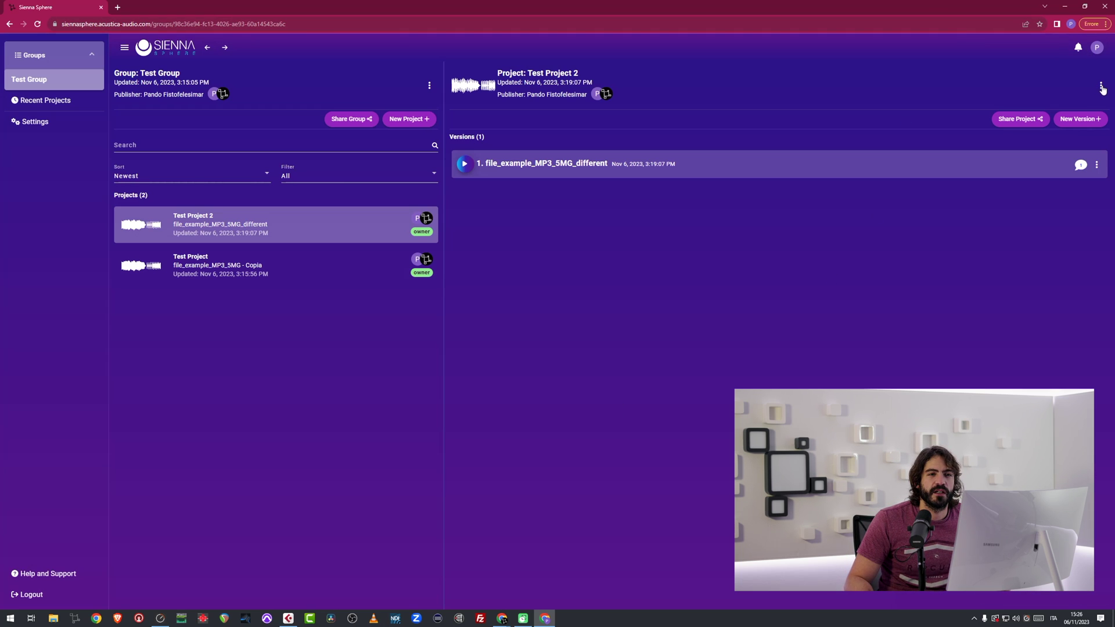
Authorize Dropbox for Sienna Sphere by continuing with Google and choosing the Google account.
left_click(1097, 49)
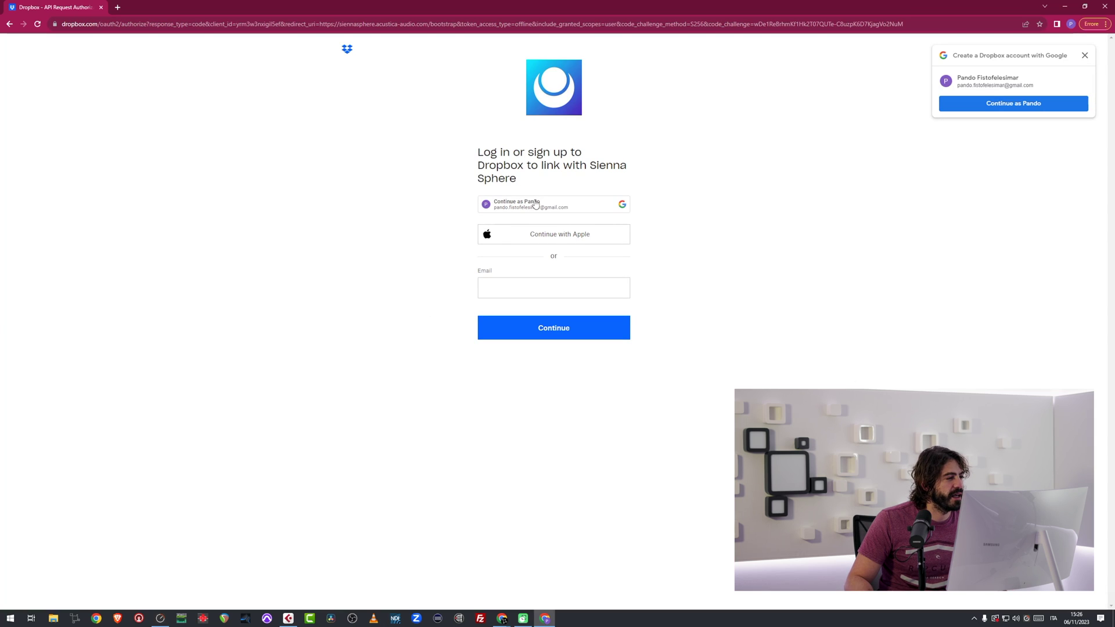
left_click(1039, 105)
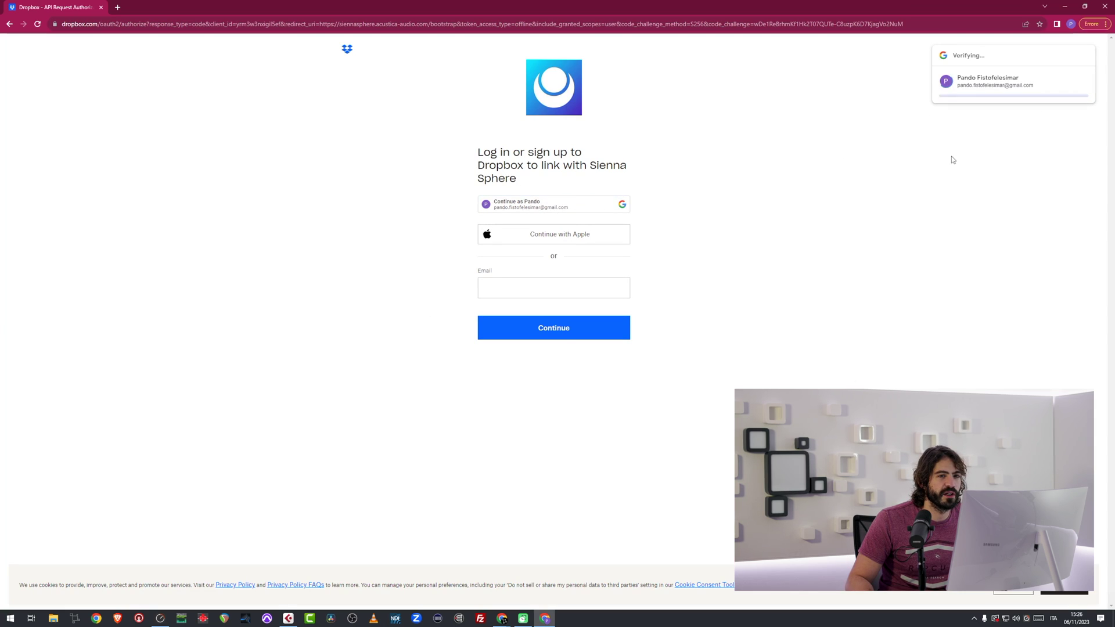
left_click(565, 207)
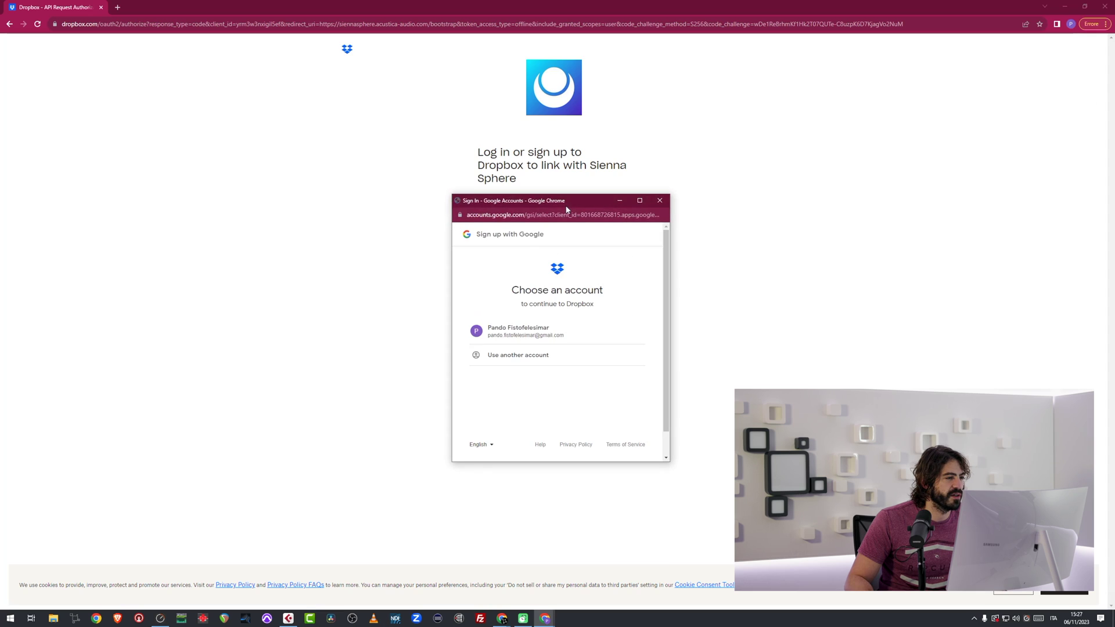
left_click(530, 328)
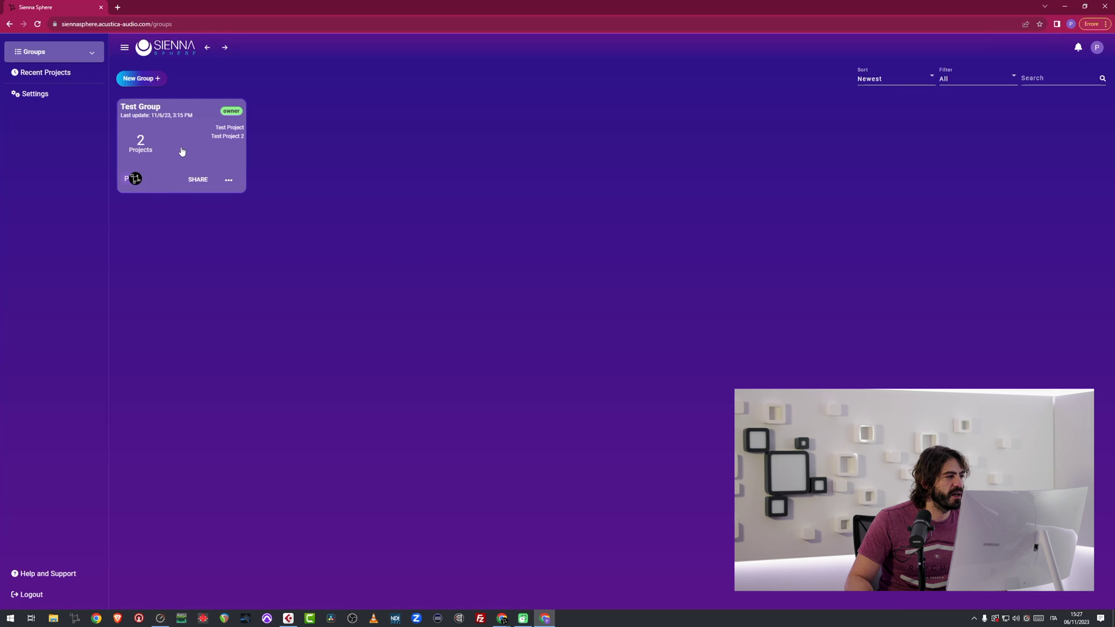
Publish samples (1) from Dropbox as a new version of Test Project in Test Group.
left_click(181, 151)
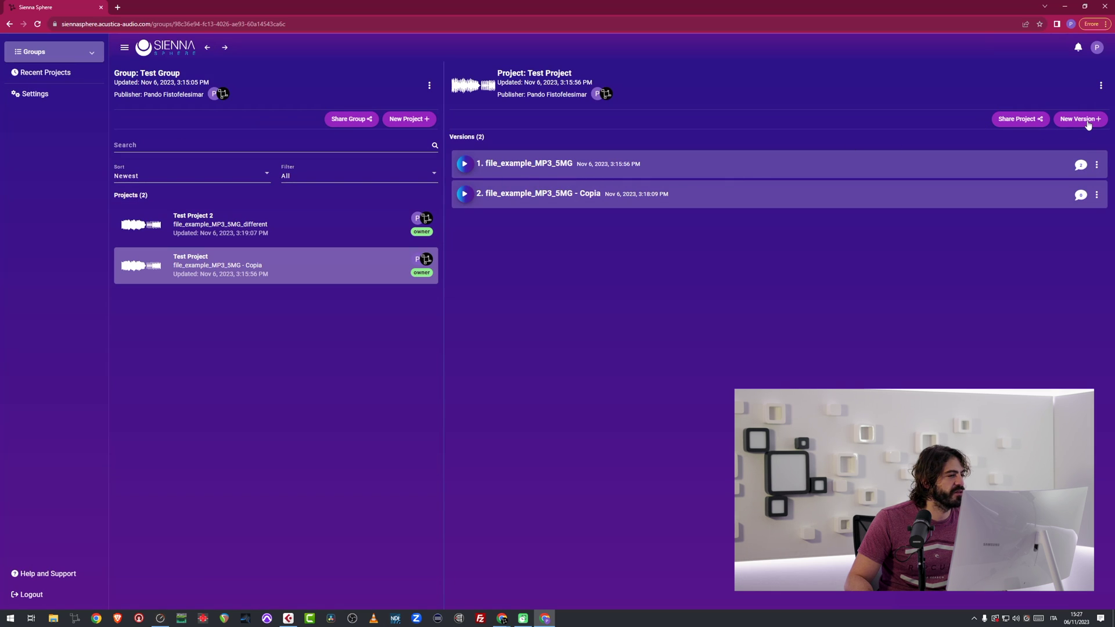
left_click(1078, 119)
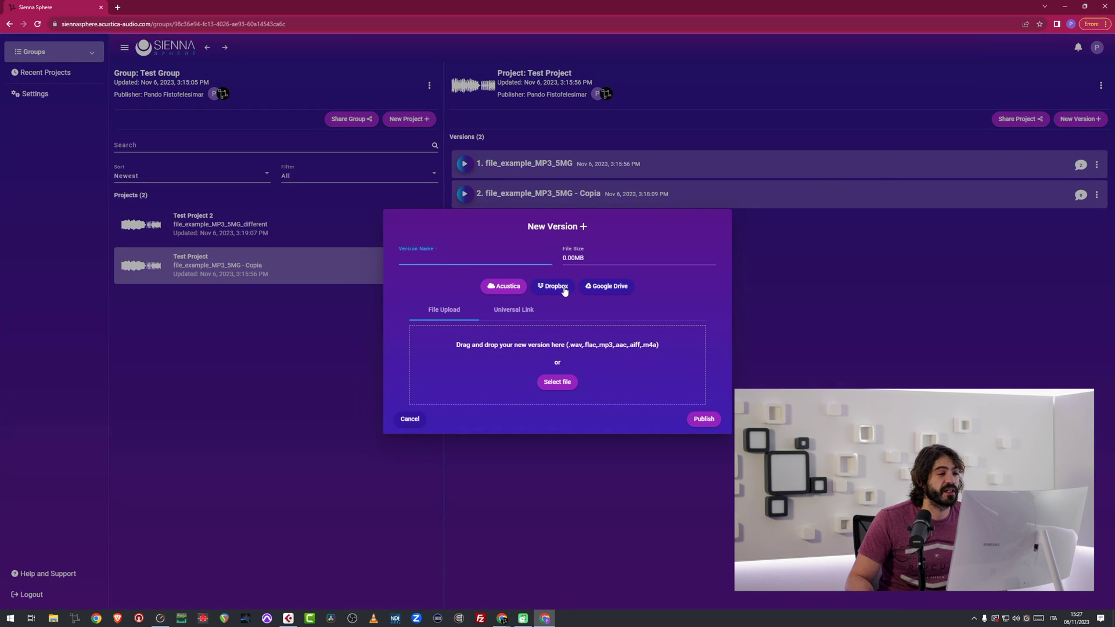
left_click(553, 287)
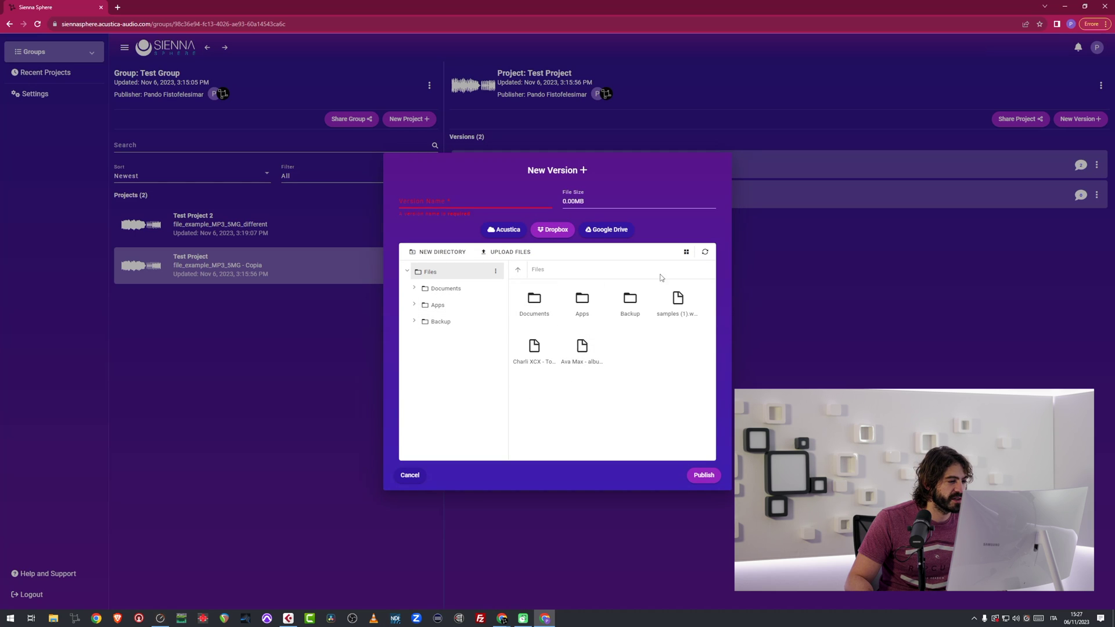
left_click(700, 312)
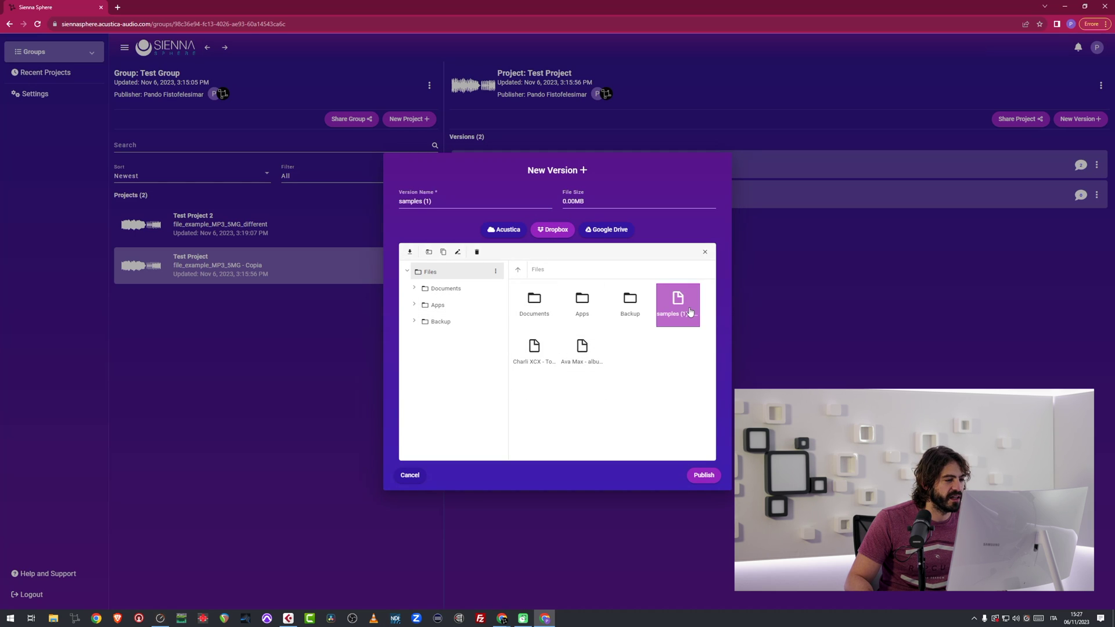
left_click(703, 475)
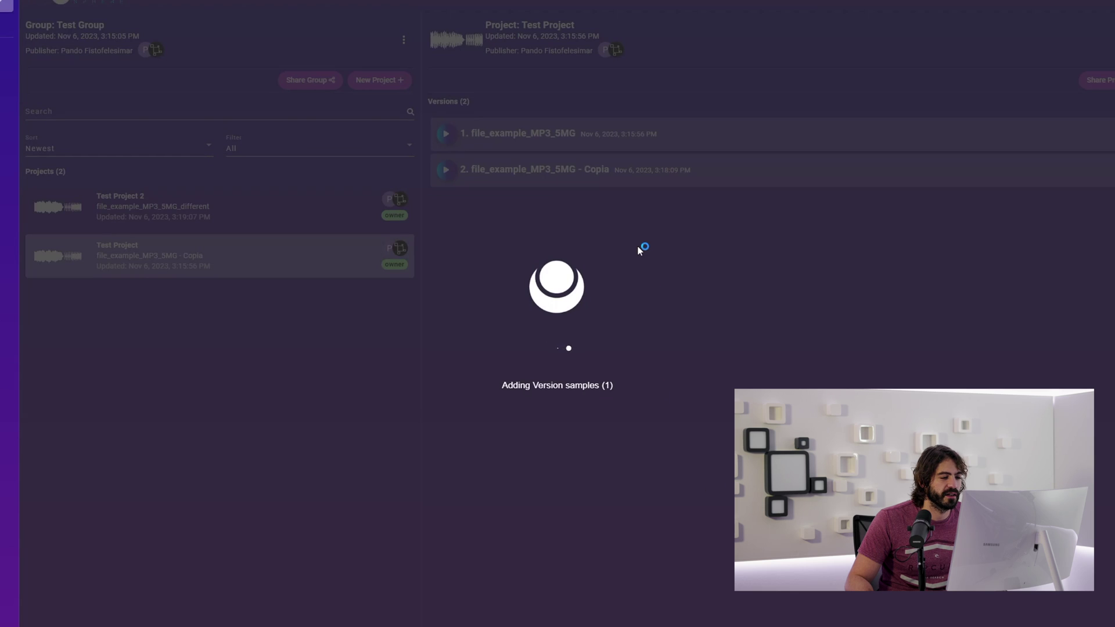